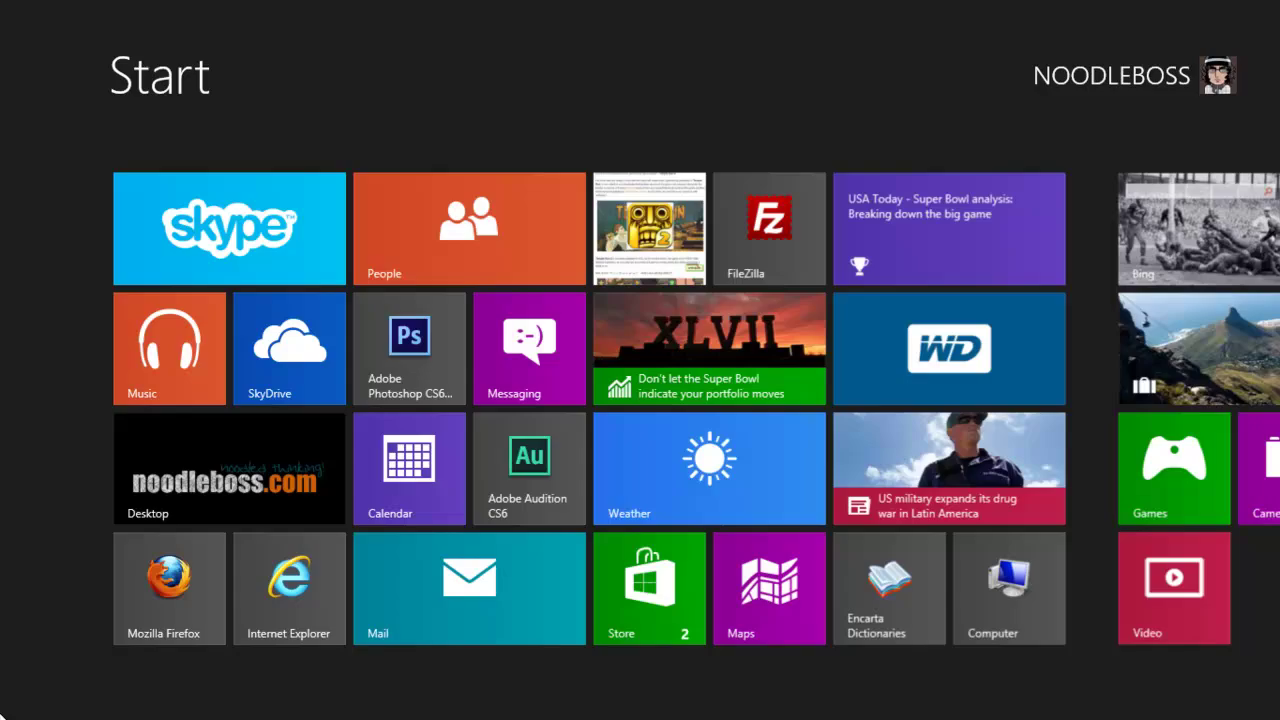
Launch Adobe Audition CS6 and open a File Explorer window on the Desktop folder.
left_click(533, 516)
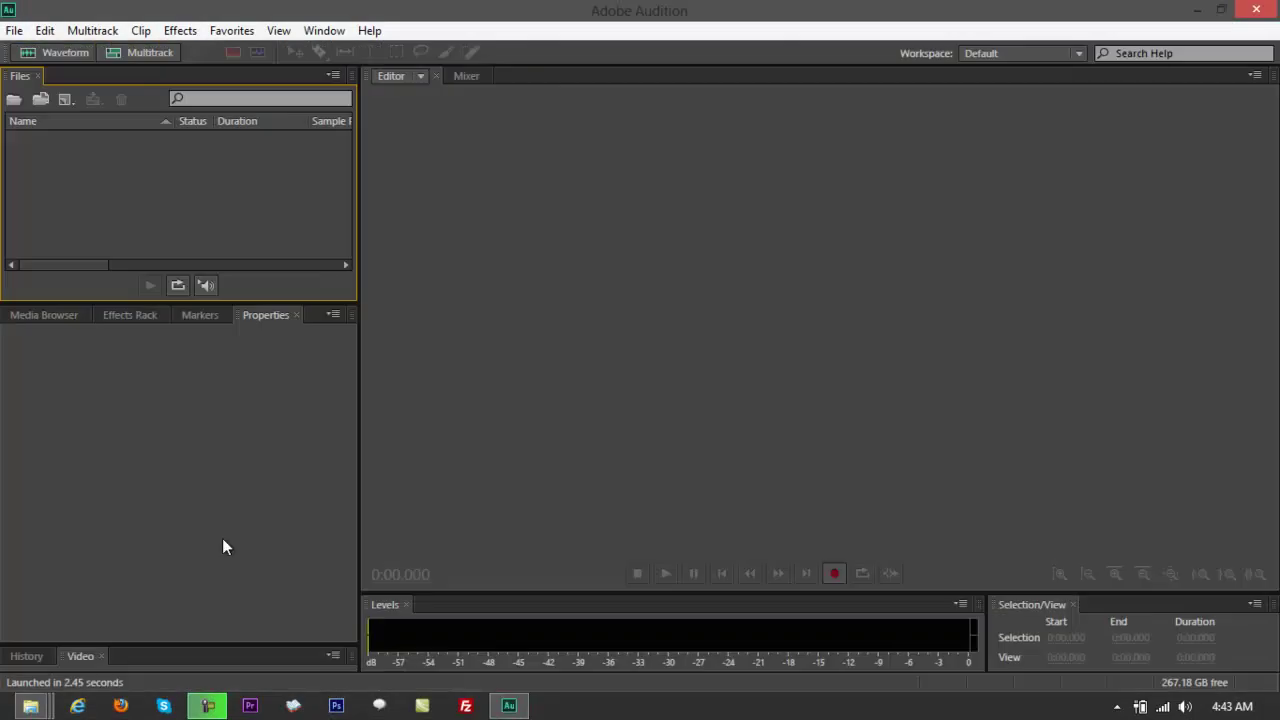
right_click(30, 706)
left_click(70, 621)
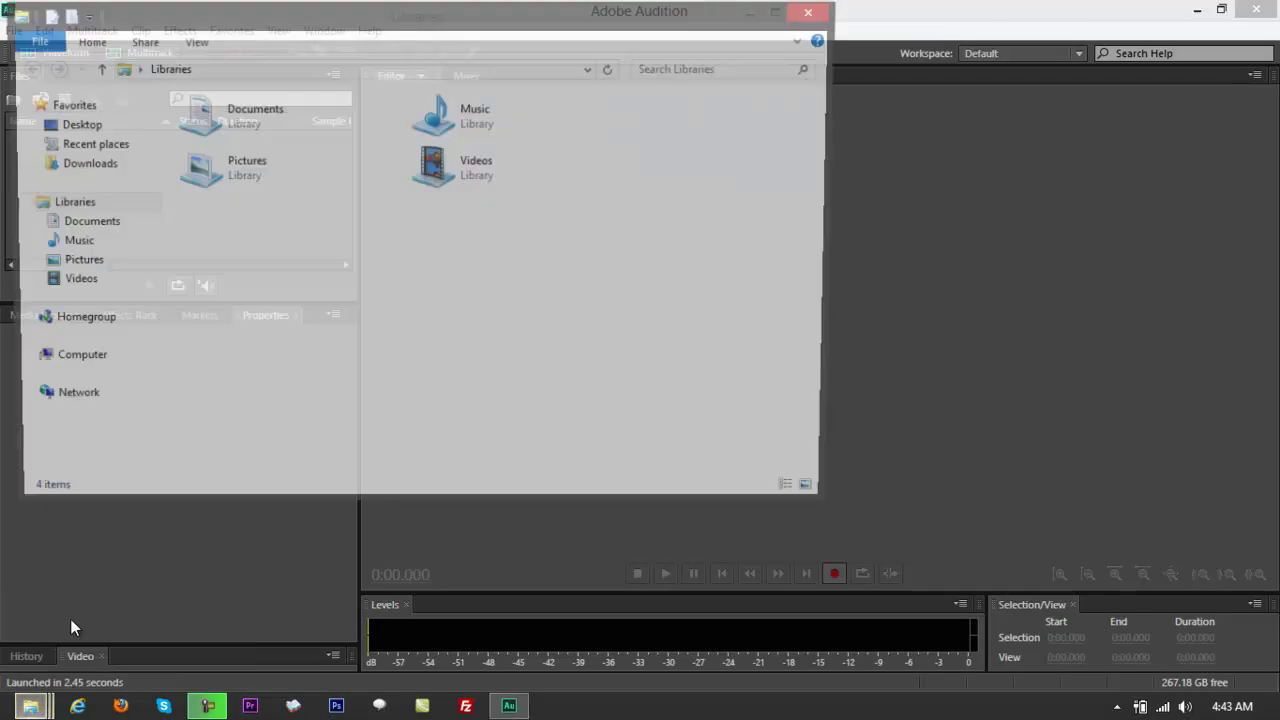
left_click_drag(163, 26, 463, 178)
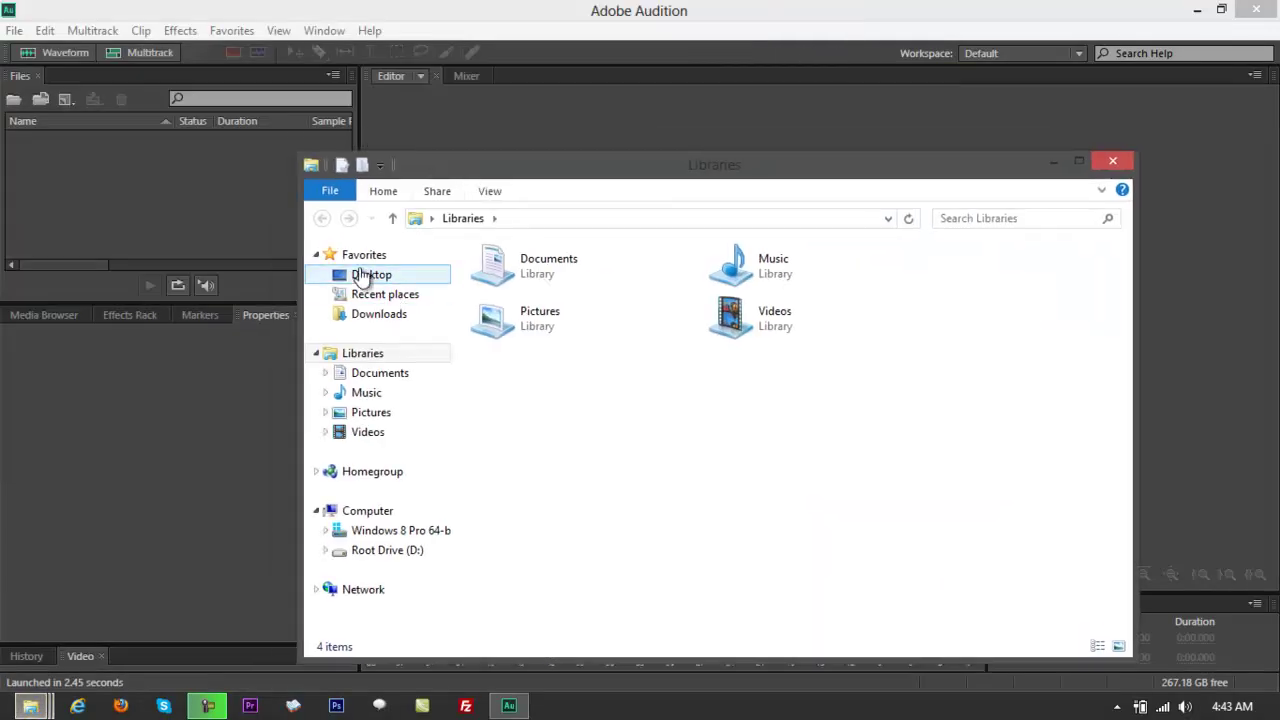
left_click(366, 274)
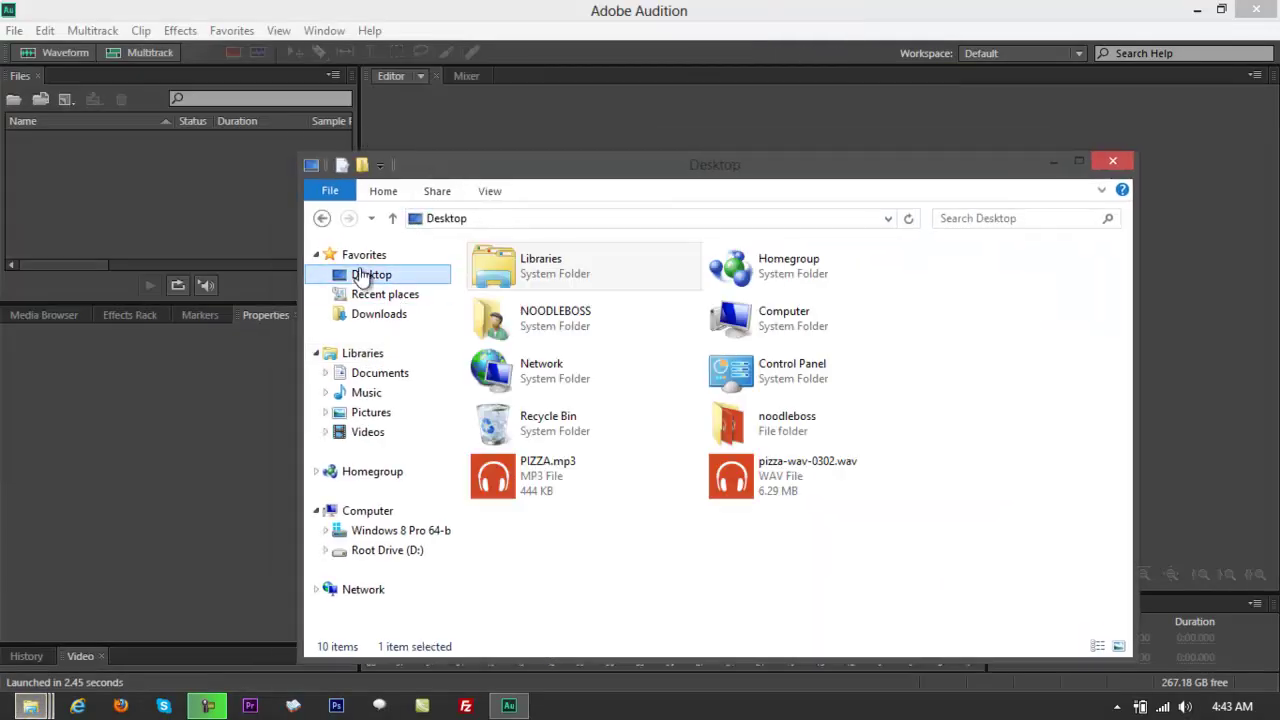
Drag pizza-wav-0302.wav from the Desktop folder into Audition's editor.
left_click(791, 597)
left_click_drag(723, 179, 1043, 210)
left_click(598, 178)
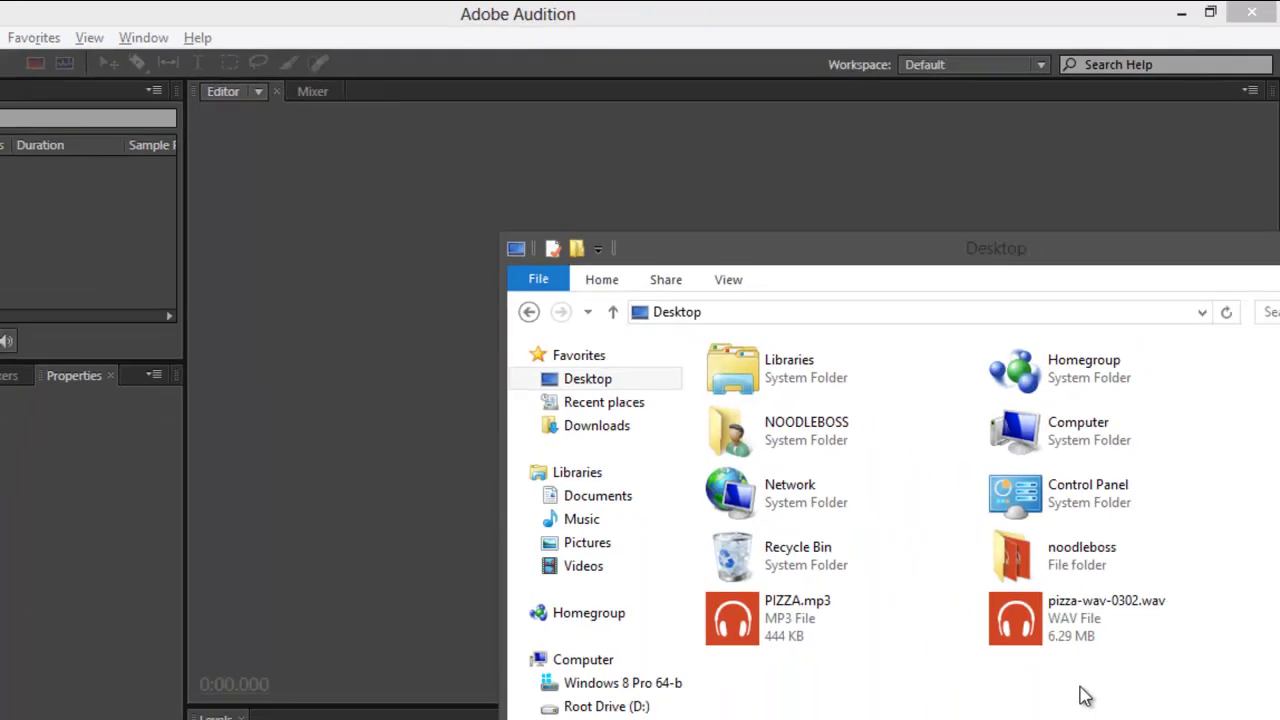
left_click(1058, 638)
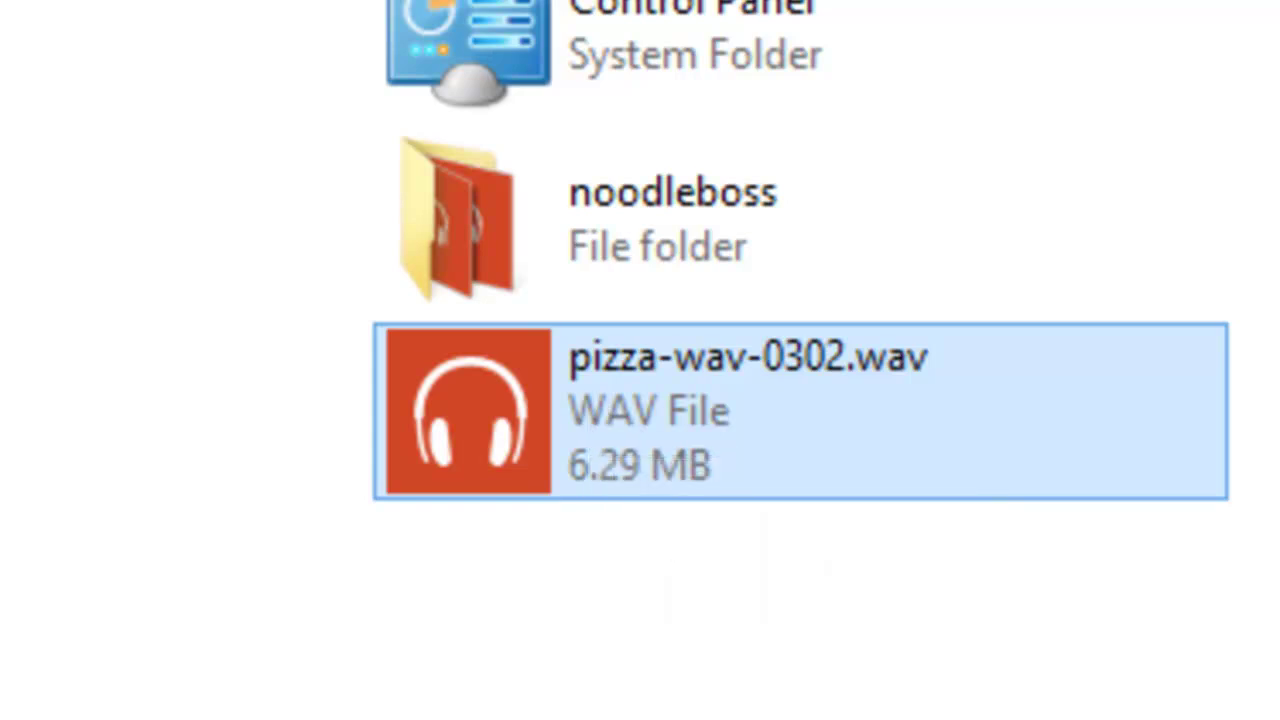
left_click_drag(640, 430, 369, 442)
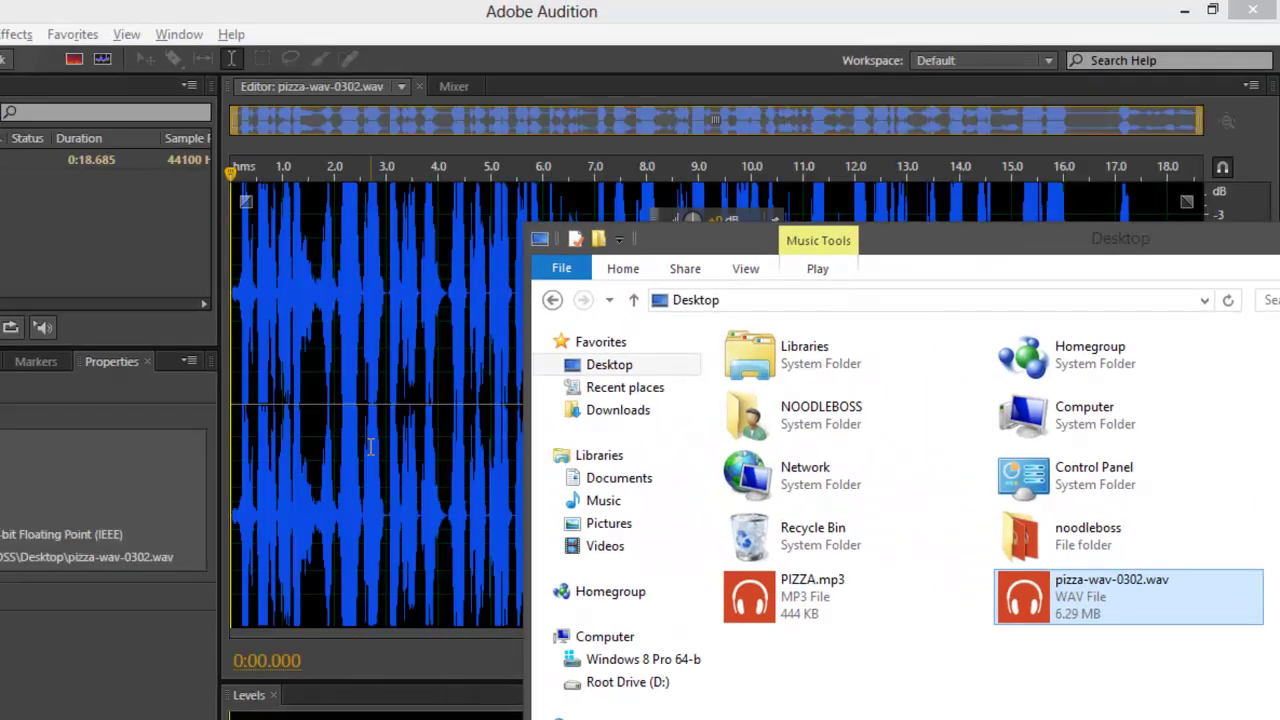
Play the pizza-wav-0302.wav clip, stop it, and place the playhead near 4.8 s.
left_click(336, 10)
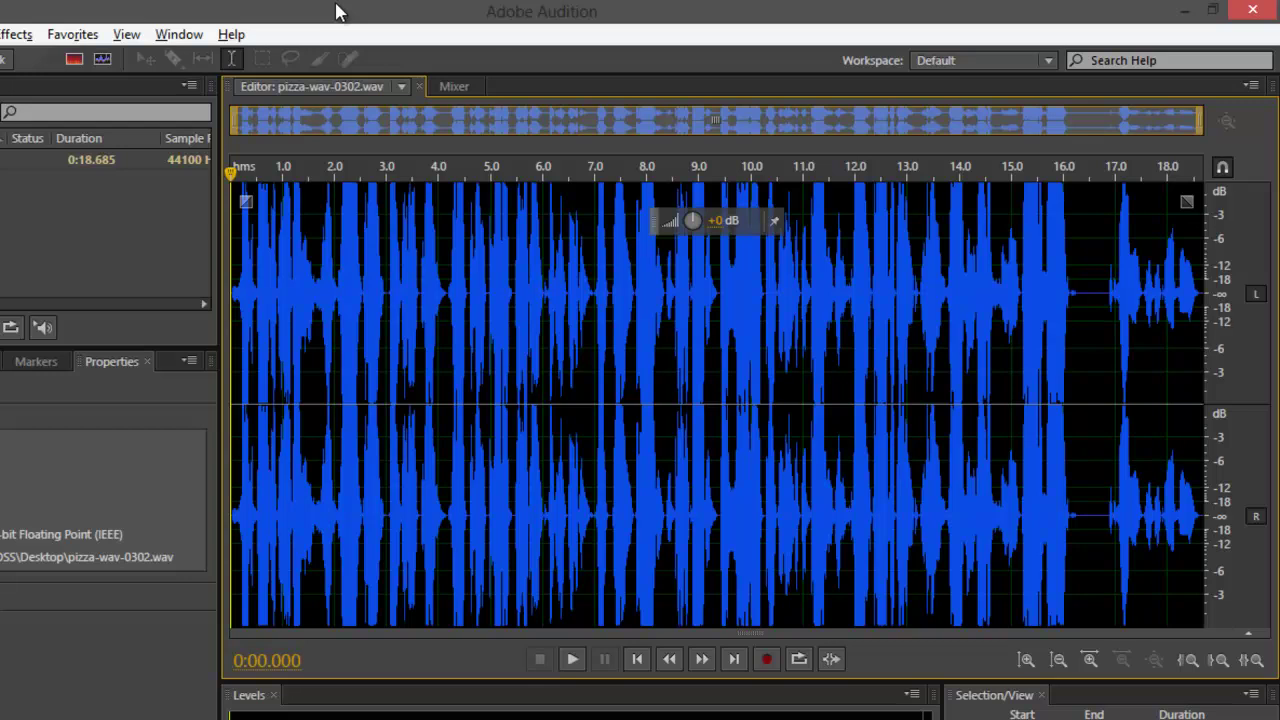
key("space")
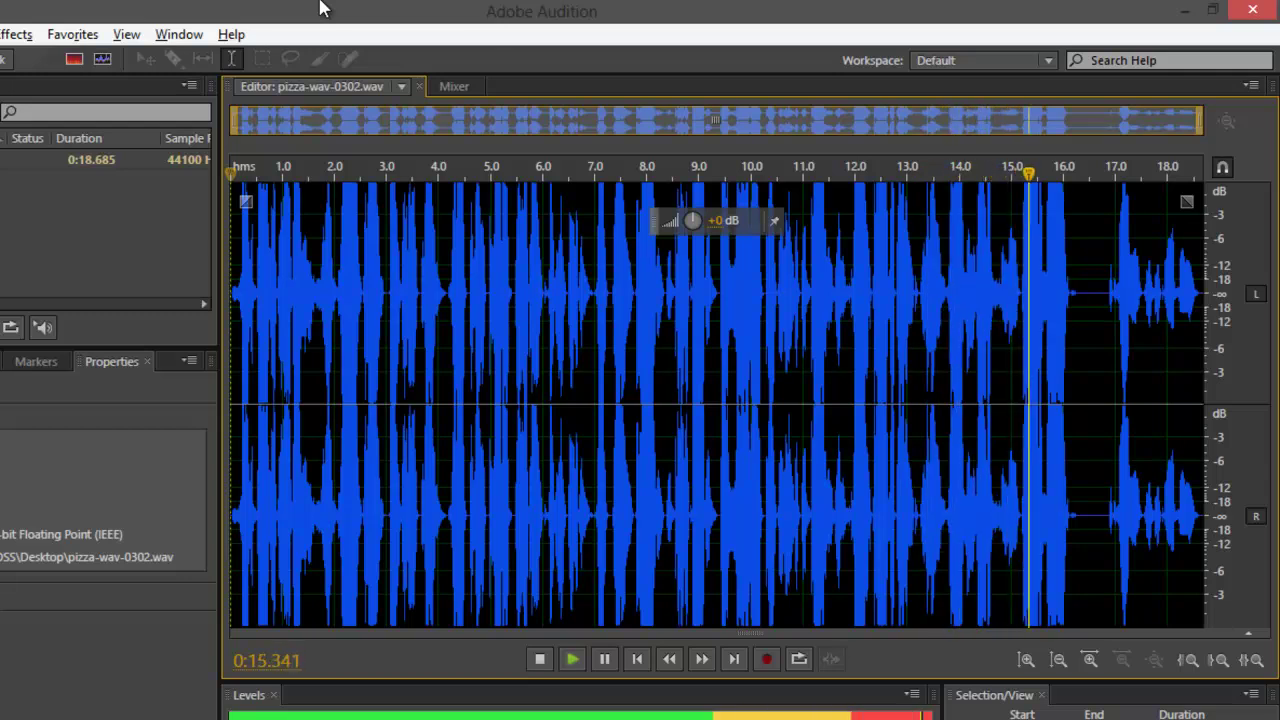
key("space")
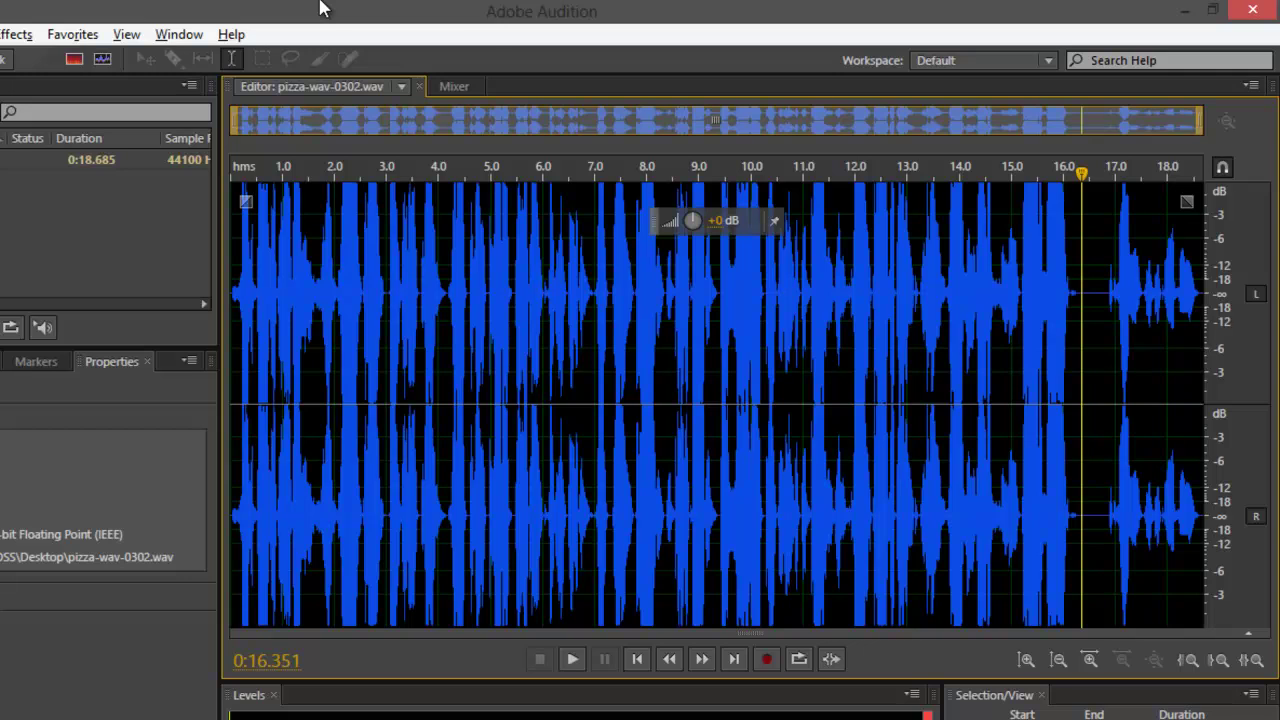
left_click(482, 318)
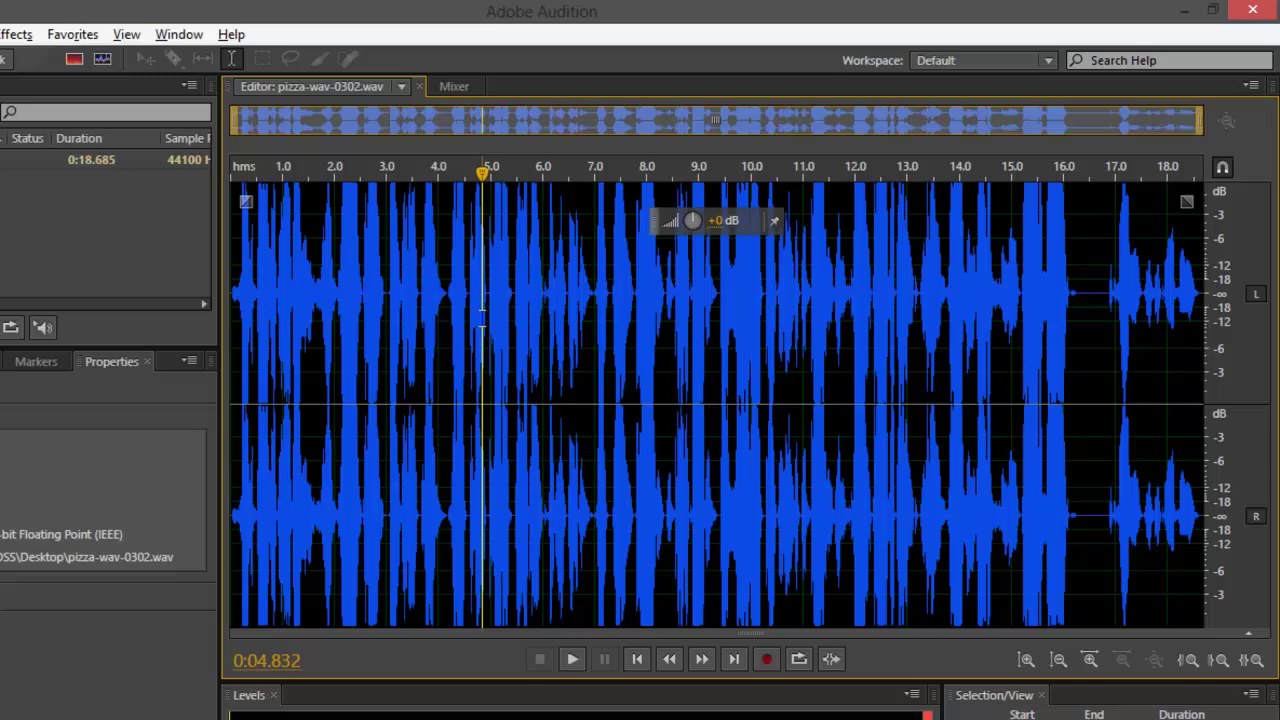
Select the entire waveform and open Save Selection As with Ctrl+Alt+S.
key("ctrl+a")
right_click(461, 294)
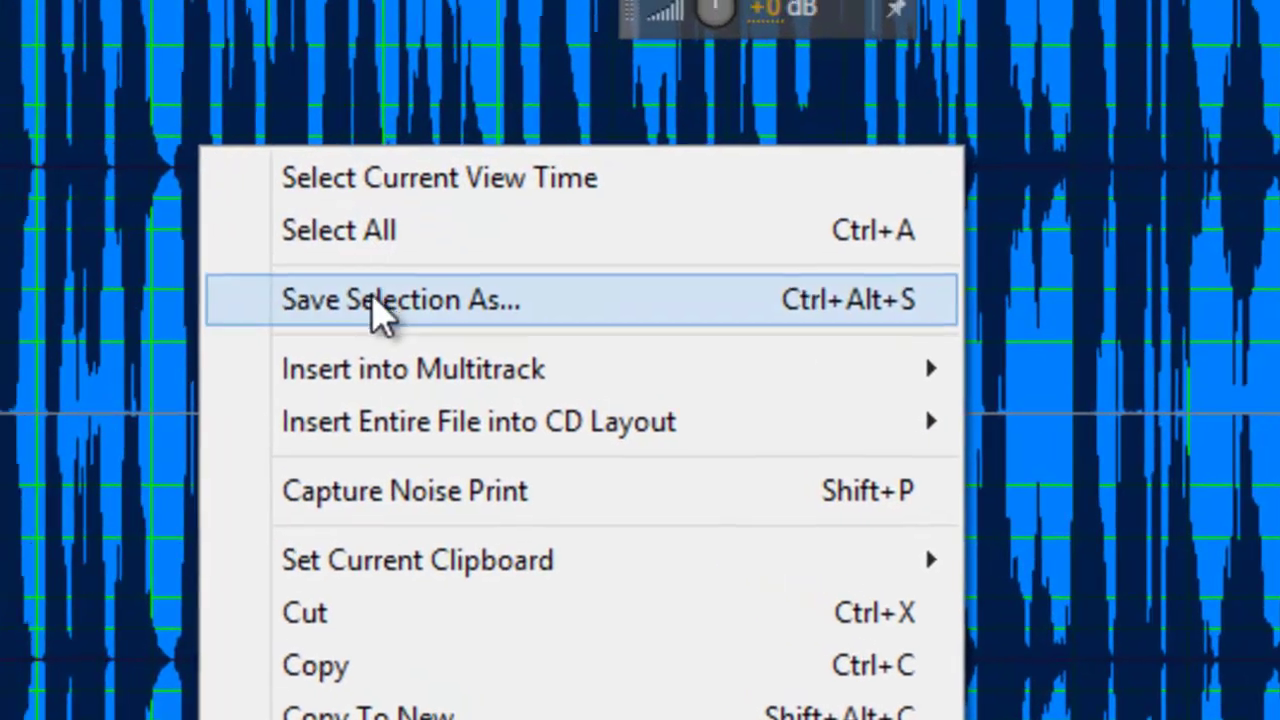
key("Escape")
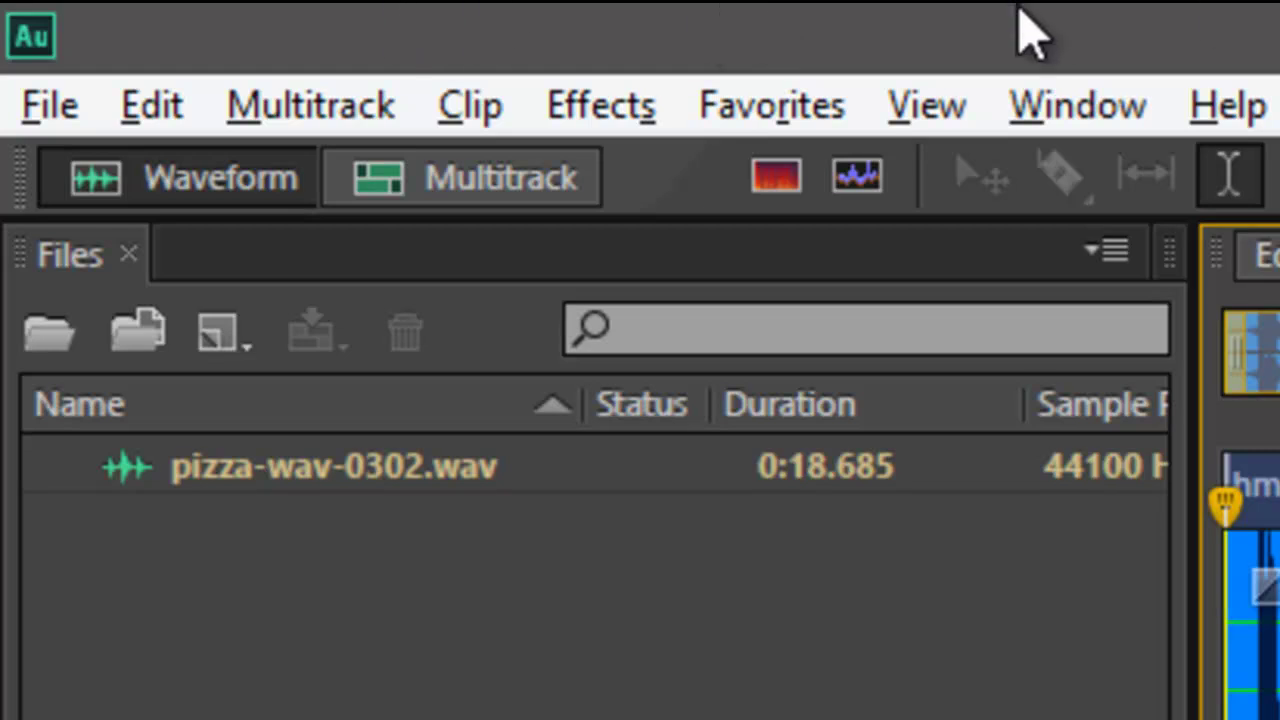
left_click(43, 118)
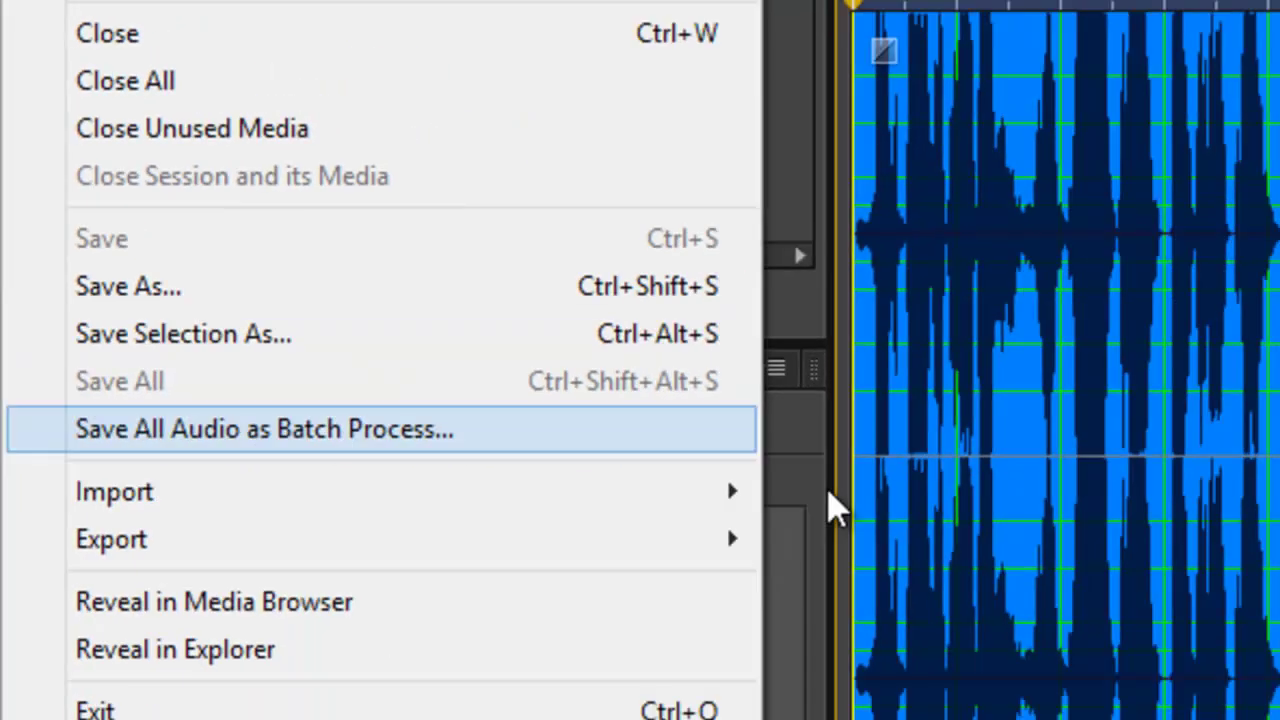
left_click(605, 385)
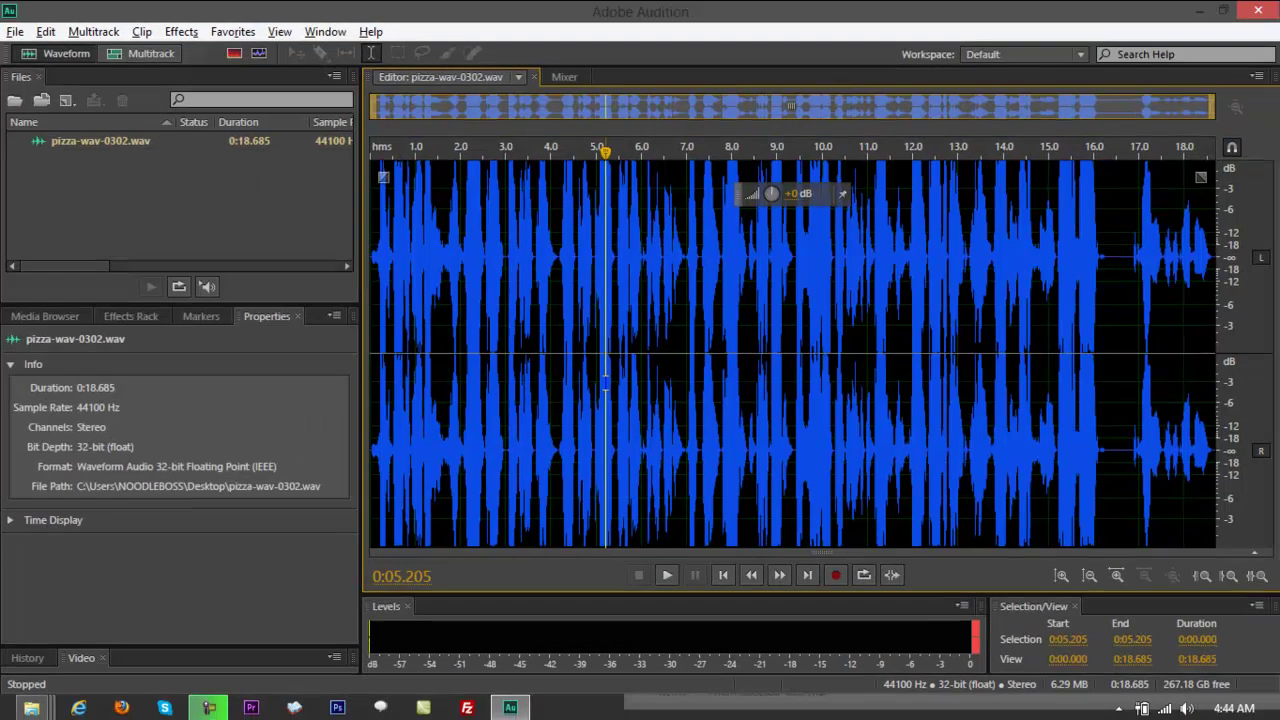
key("ctrl+a")
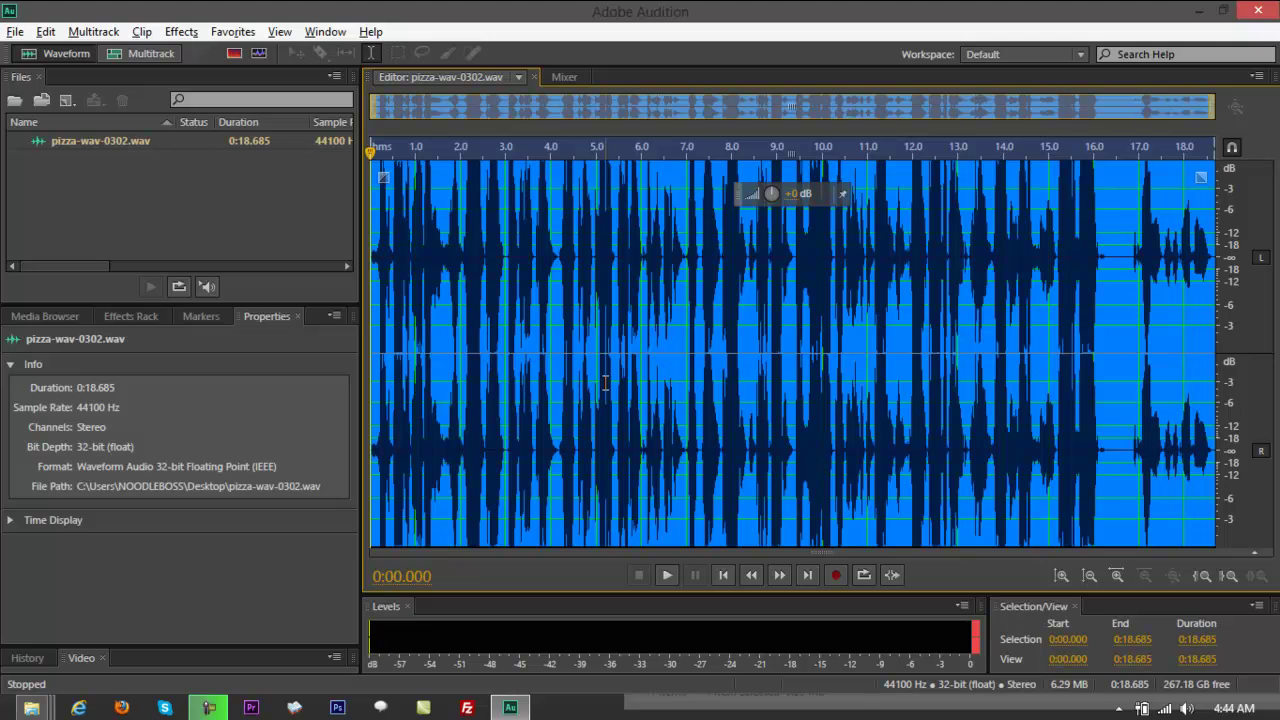
key("ctrl+alt+s")
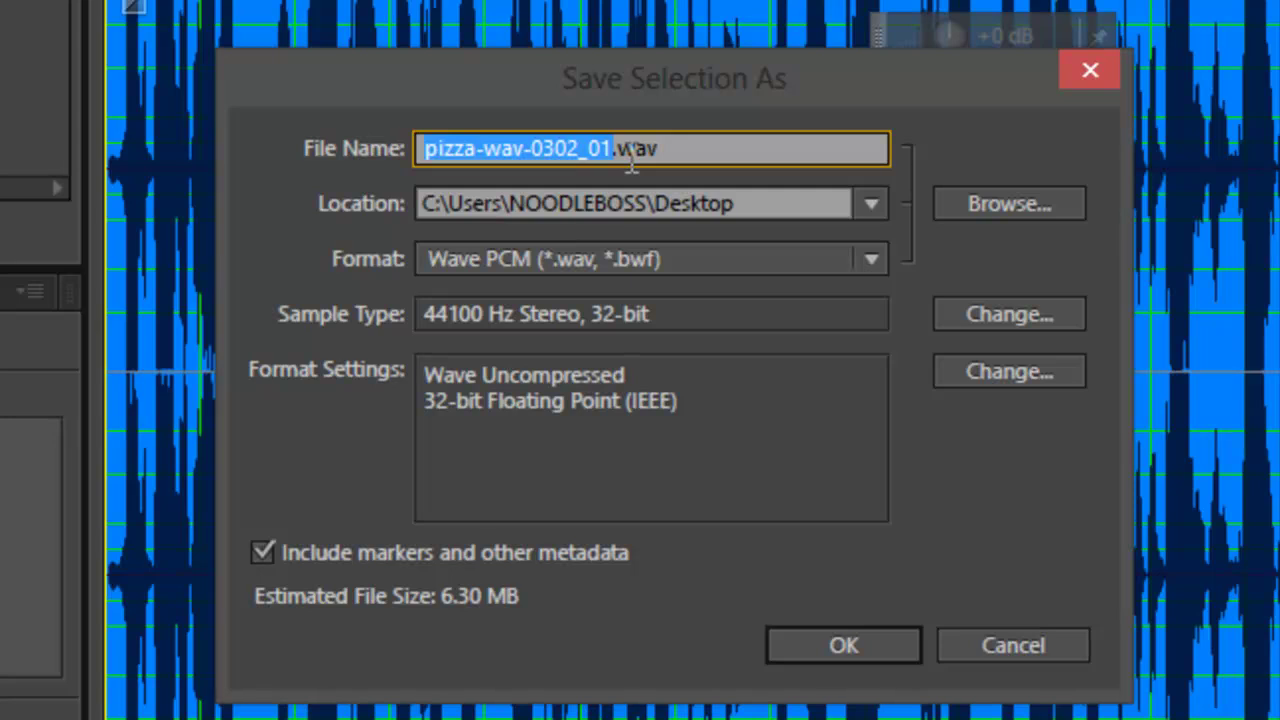
Type pizza-mov-0203 as the new file's name.
type("pizza")
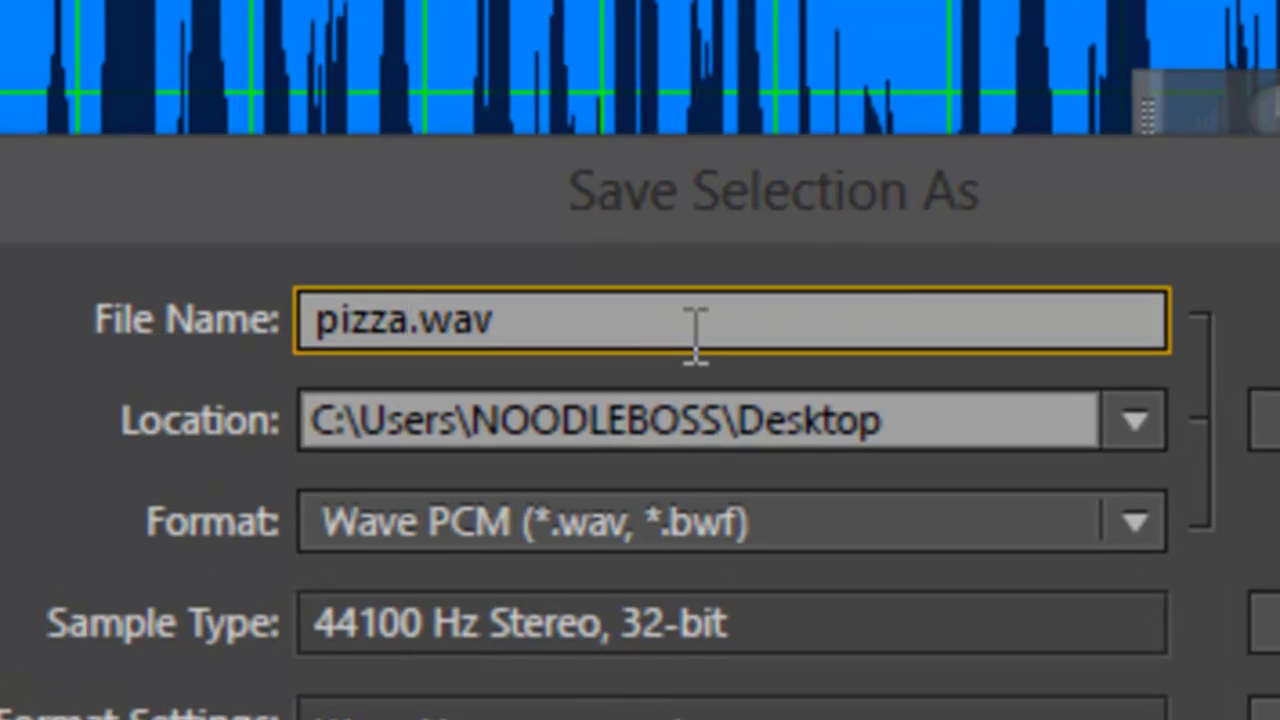
type("-")
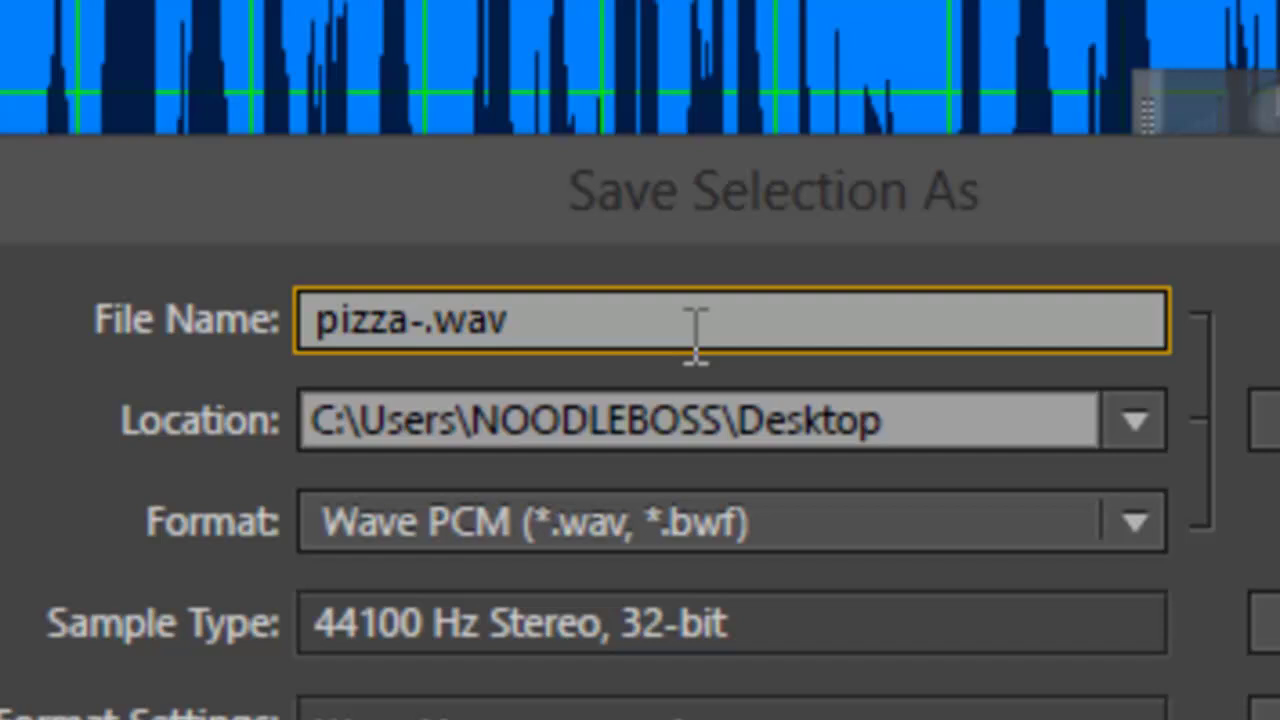
type("mov")
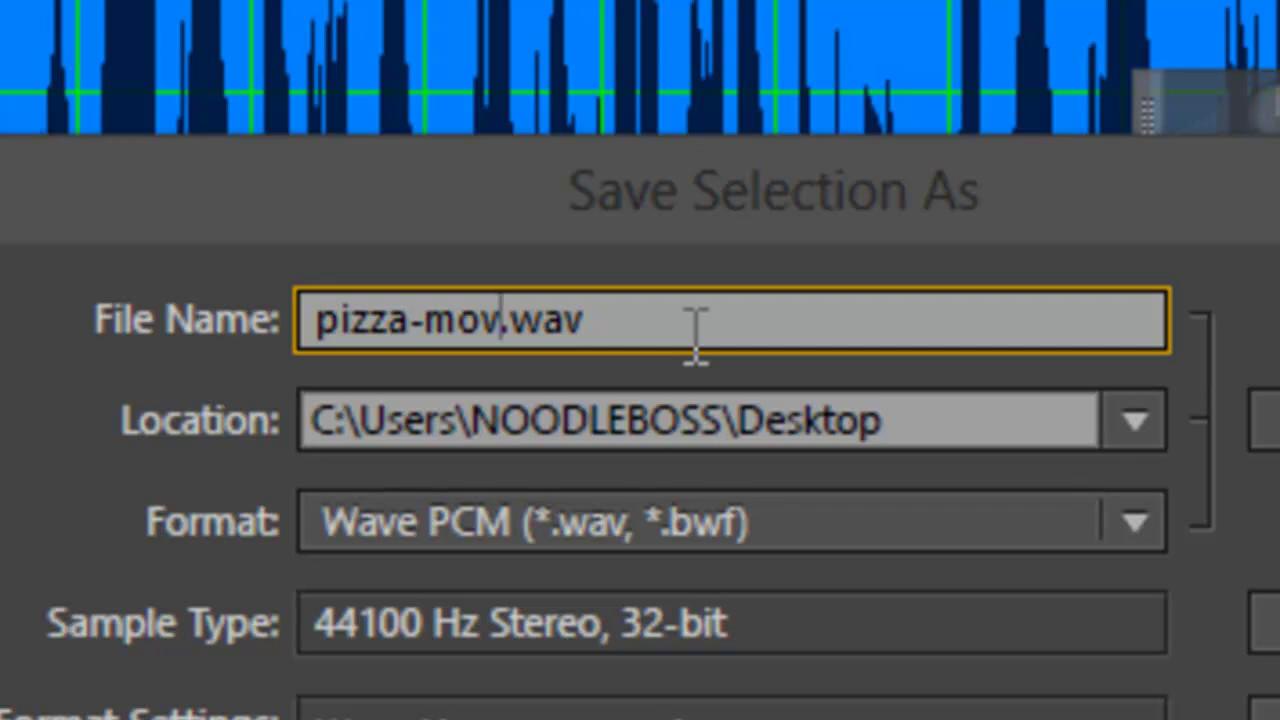
type("-0")
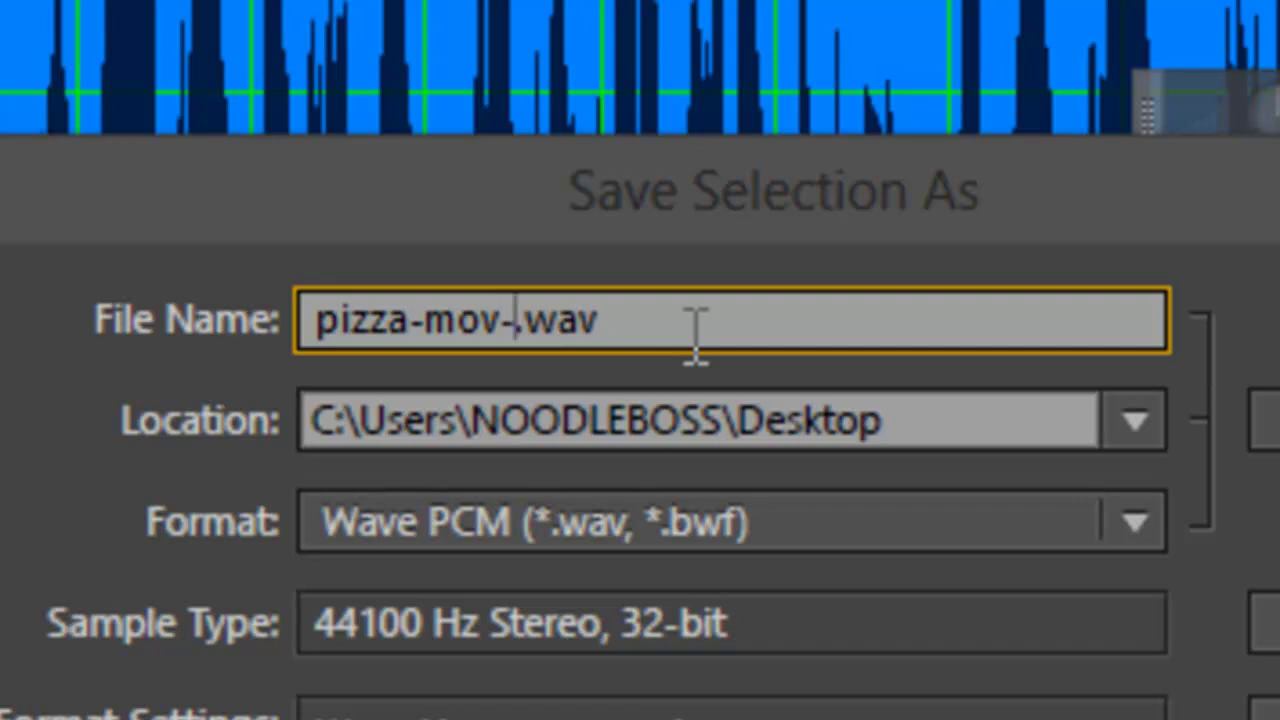
type("203")
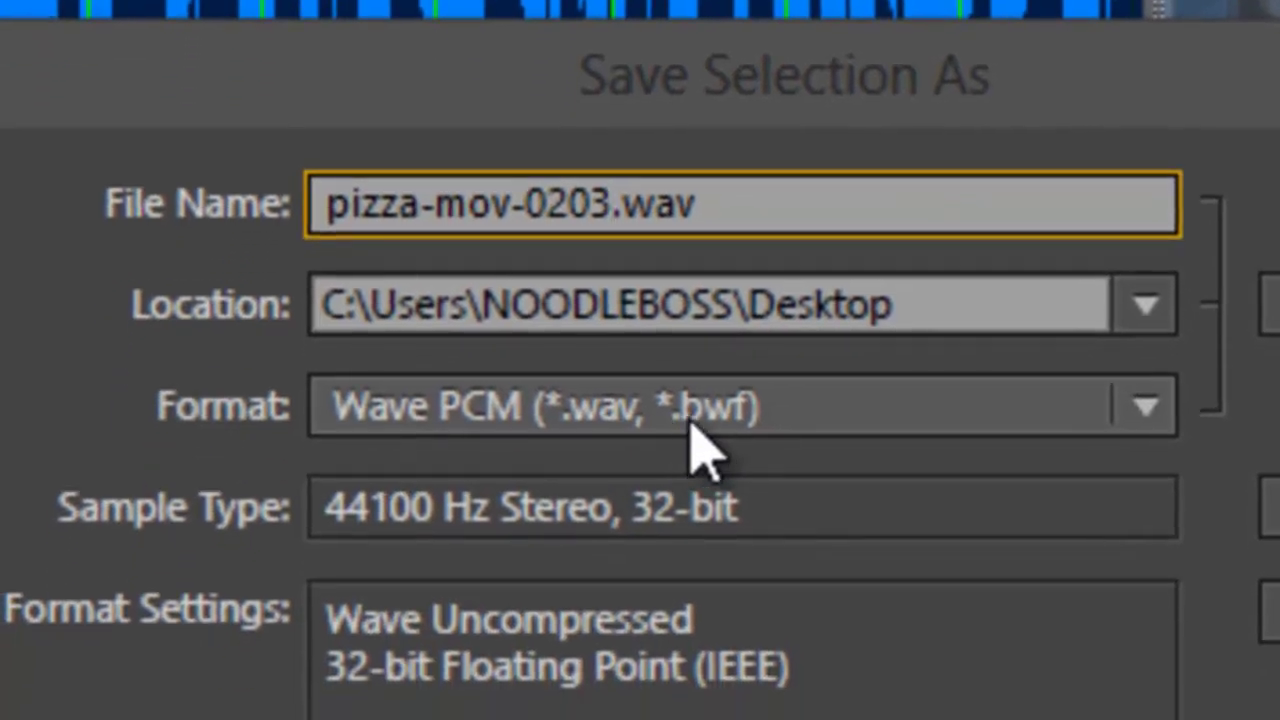
Set the output format to QuickTime (audio-only) (*.mov).
left_click(688, 422)
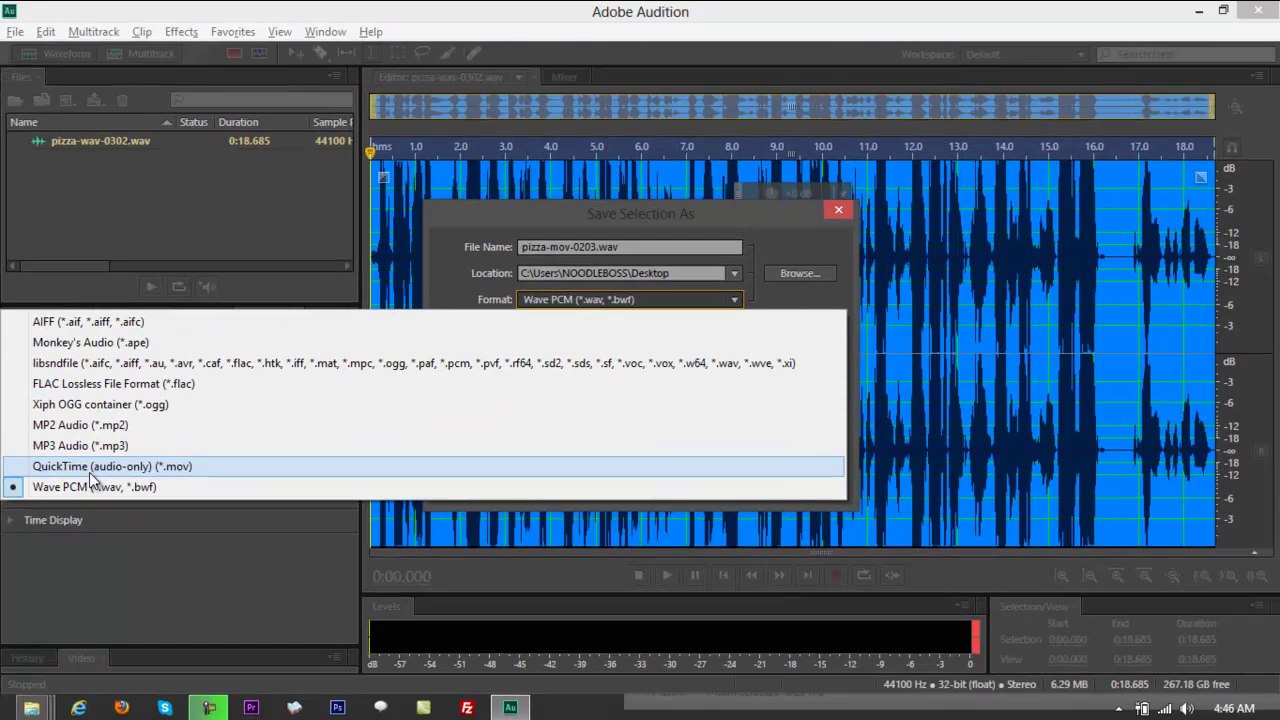
left_click(395, 425)
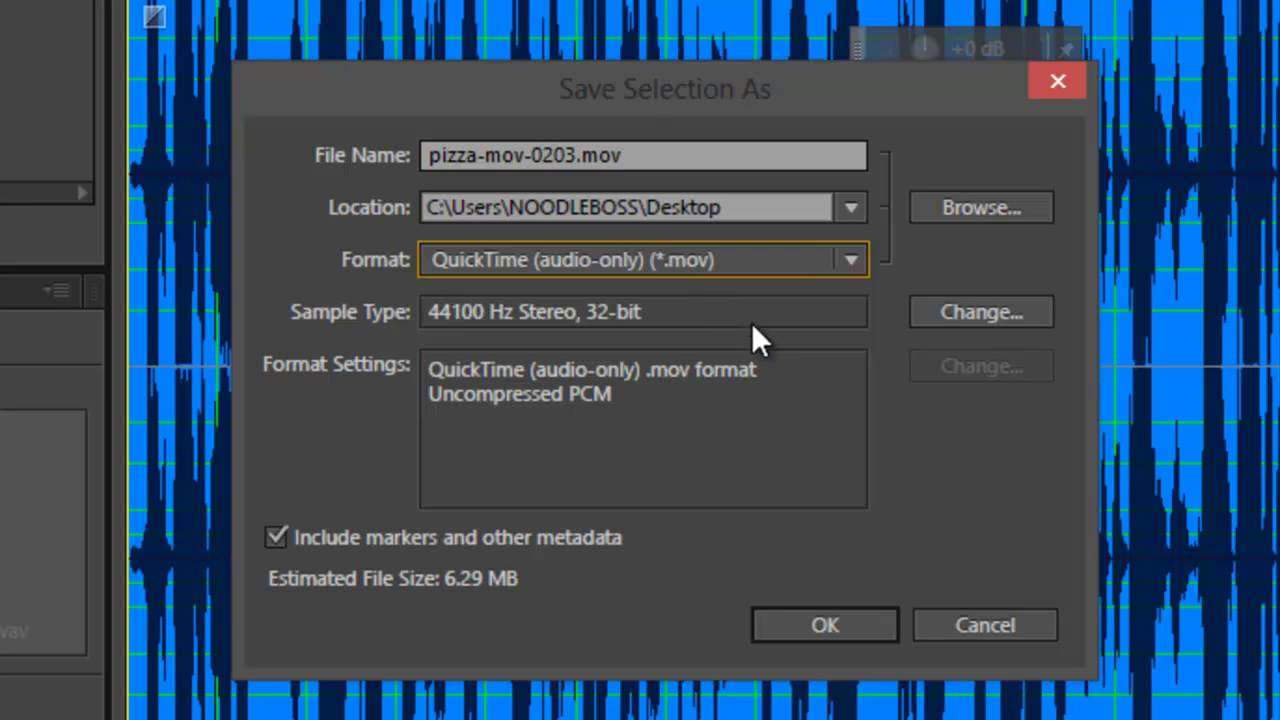
left_click(790, 632)
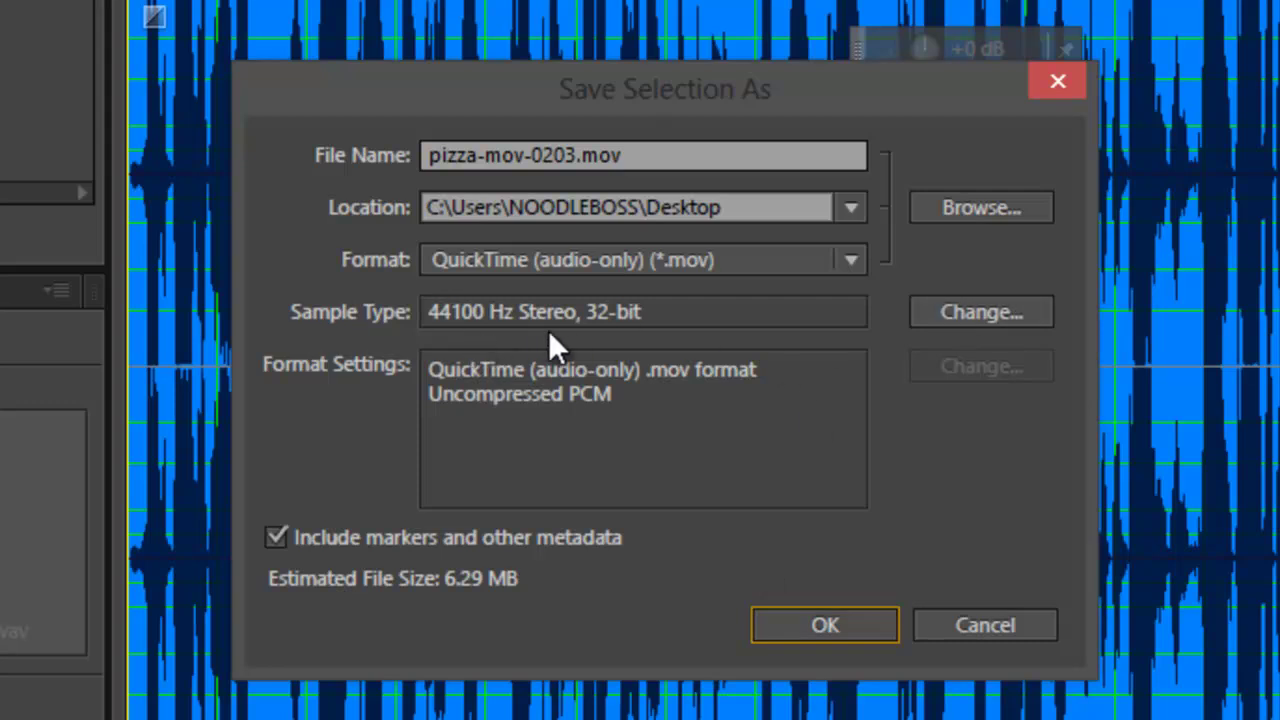
left_click(1018, 322)
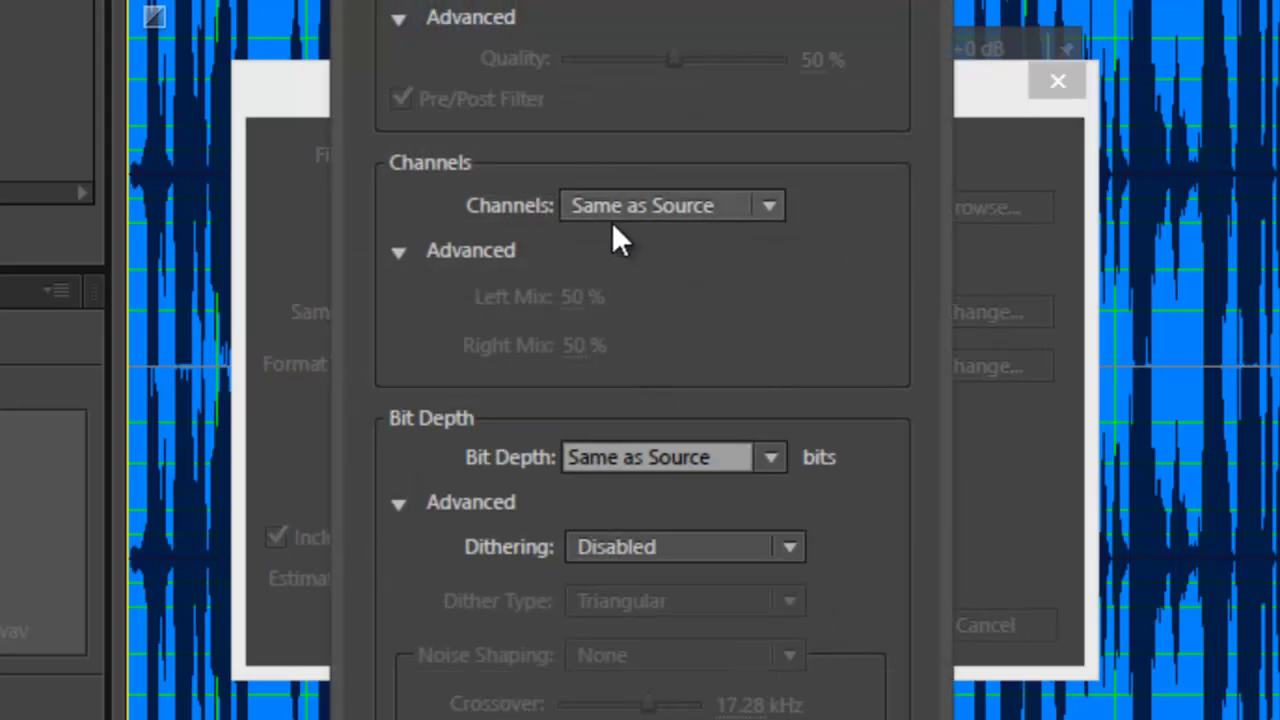
left_click(682, 208)
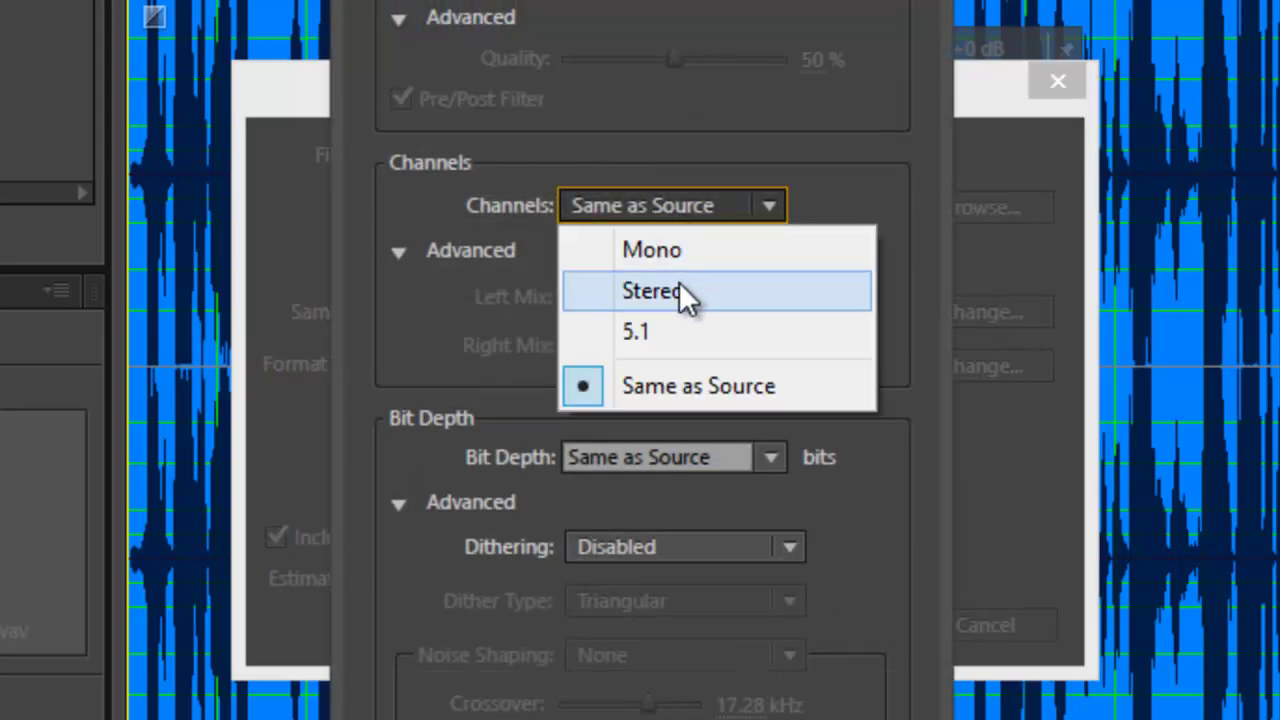
left_click(837, 140)
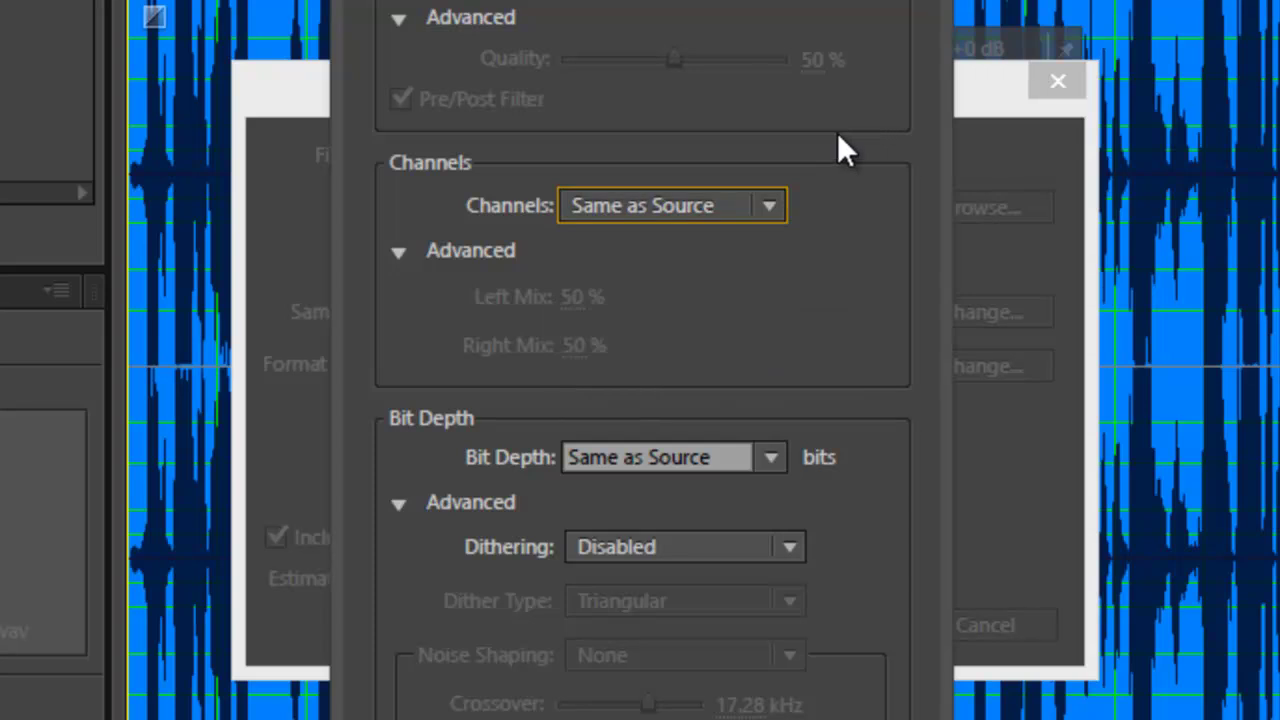
left_click(768, 460)
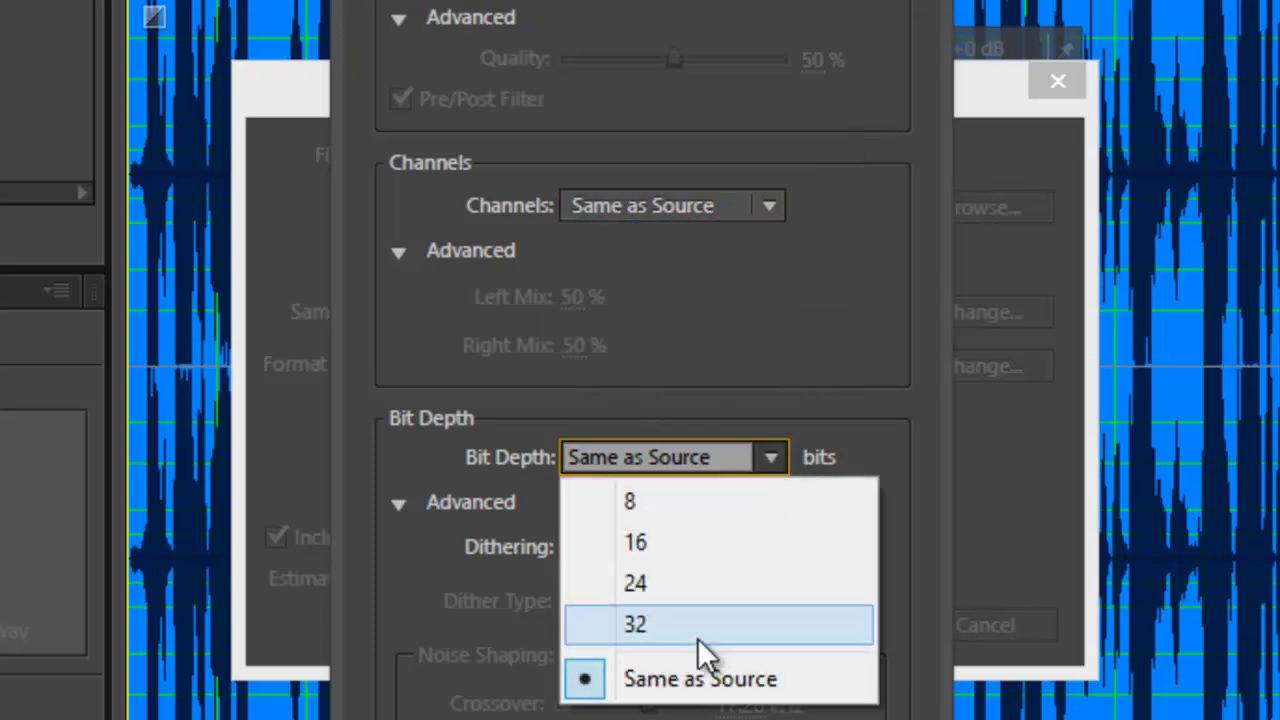
left_click(839, 321)
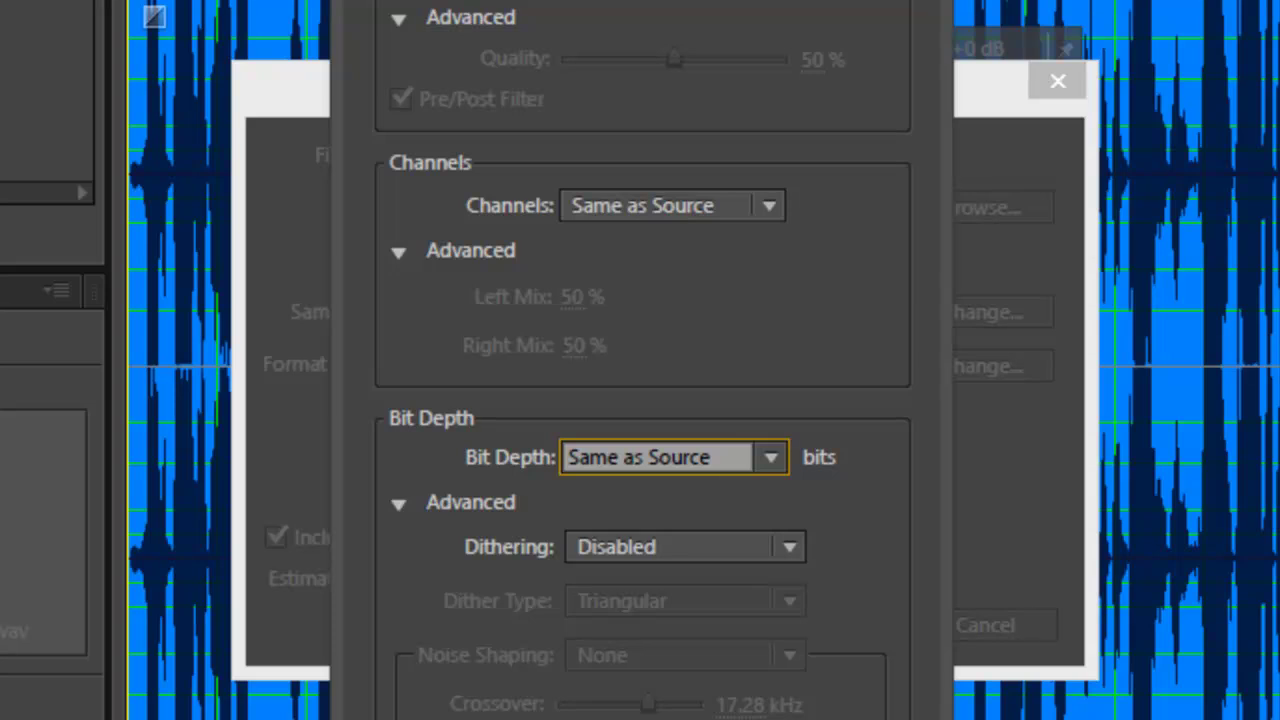
key("Escape")
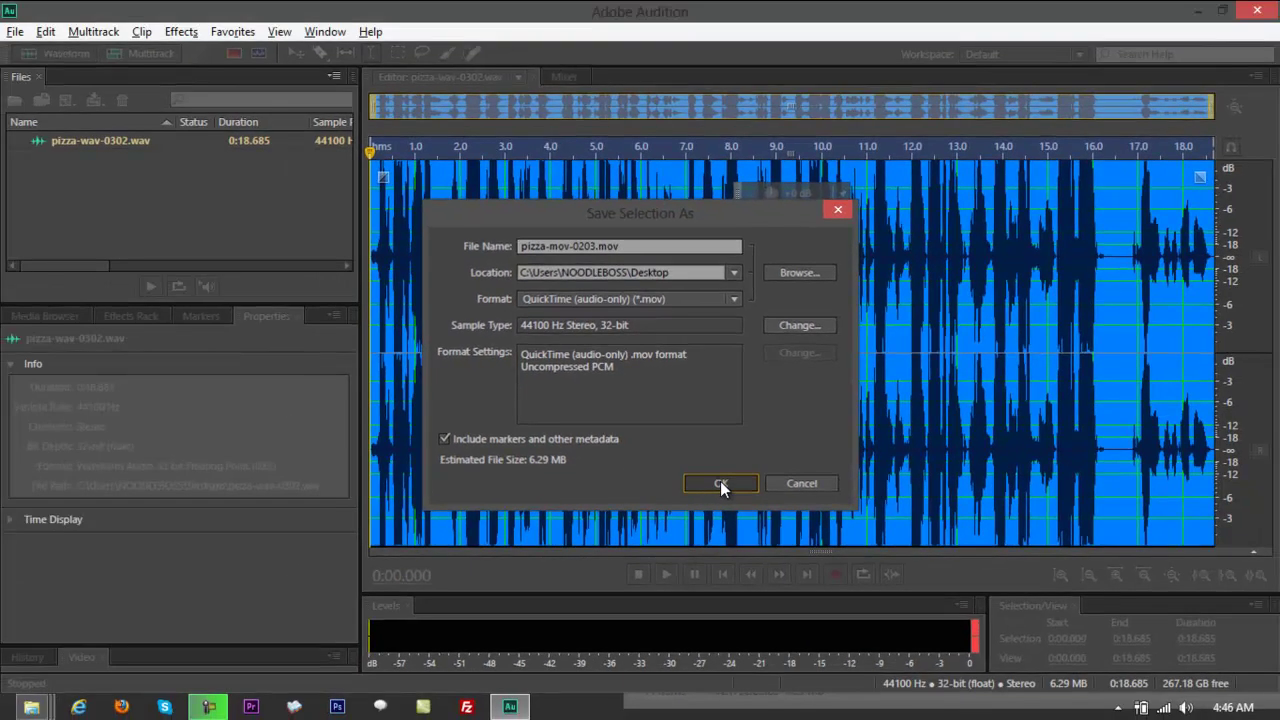
Export the selection as pizza-mov-0203.mov and move its desktop icon into the open area.
left_click(720, 484)
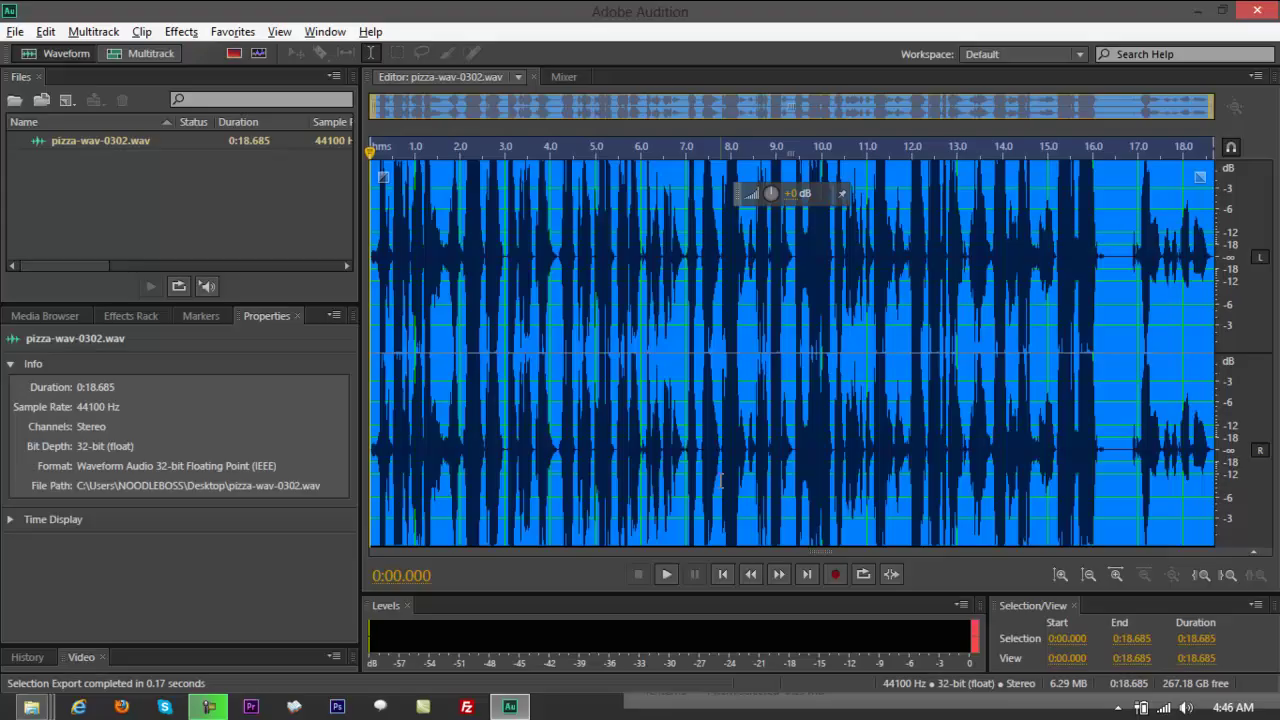
key("super+d")
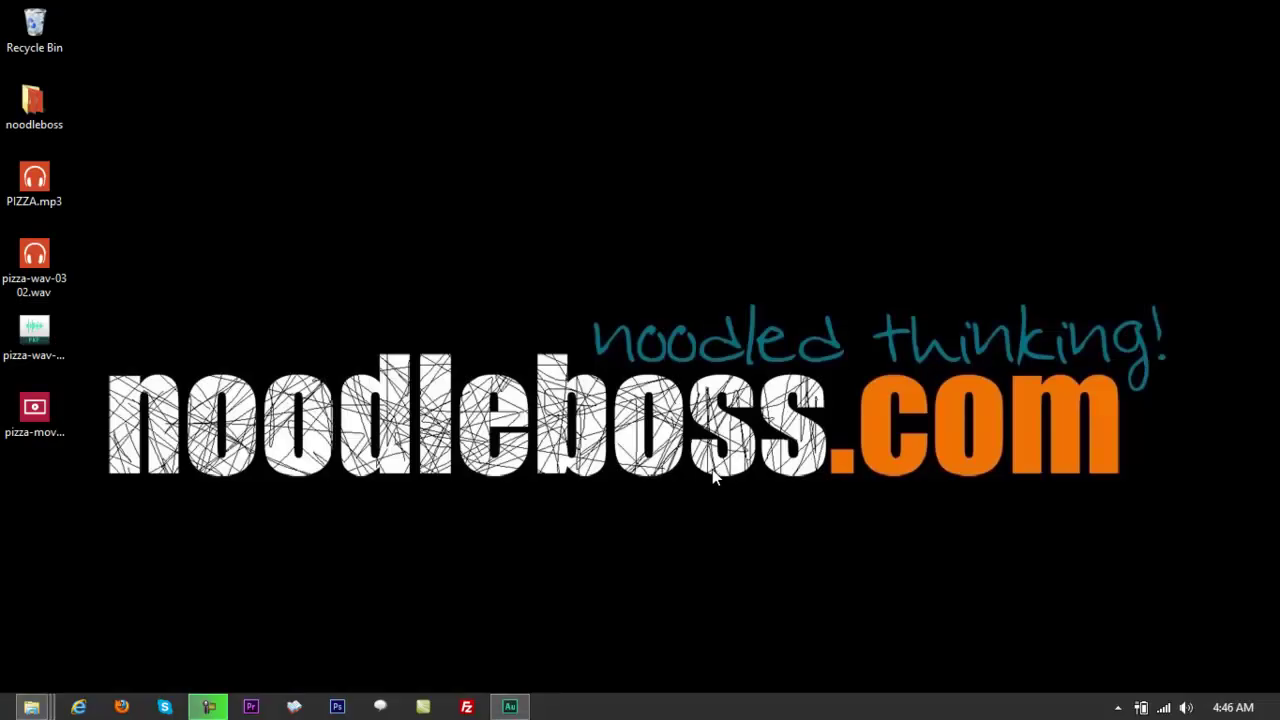
left_click(47, 412)
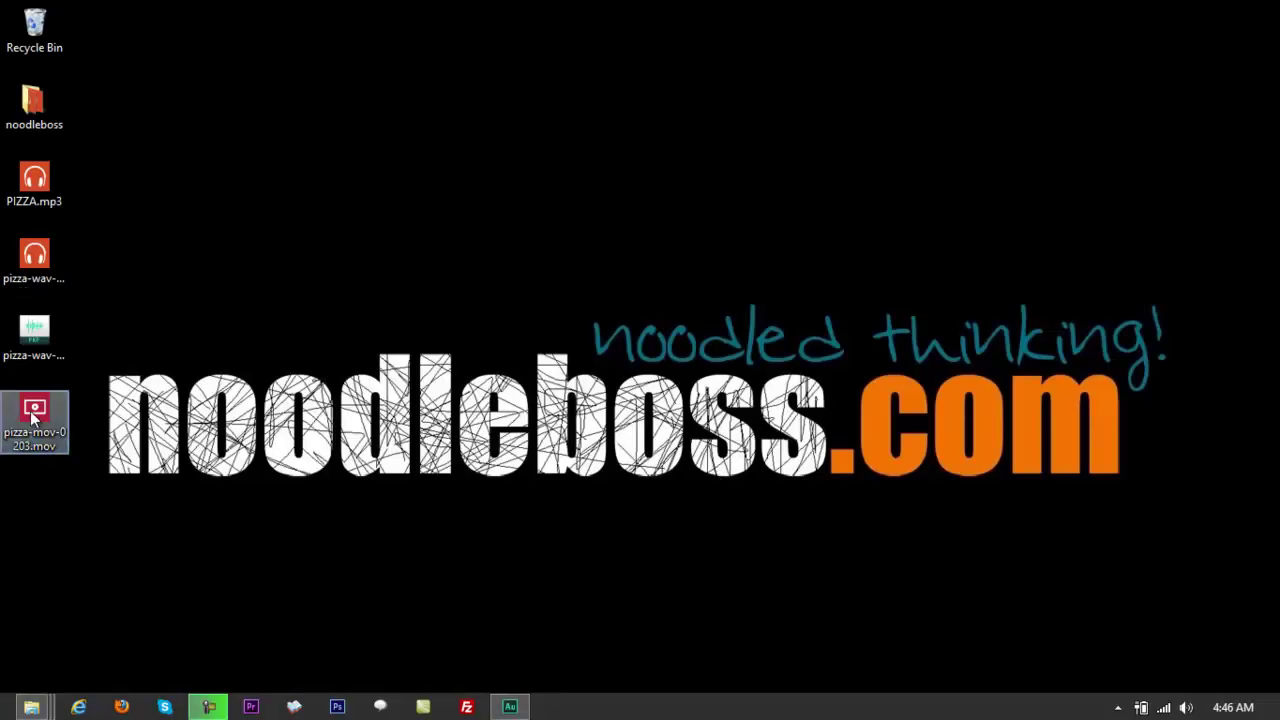
left_click_drag(36, 420, 340, 178)
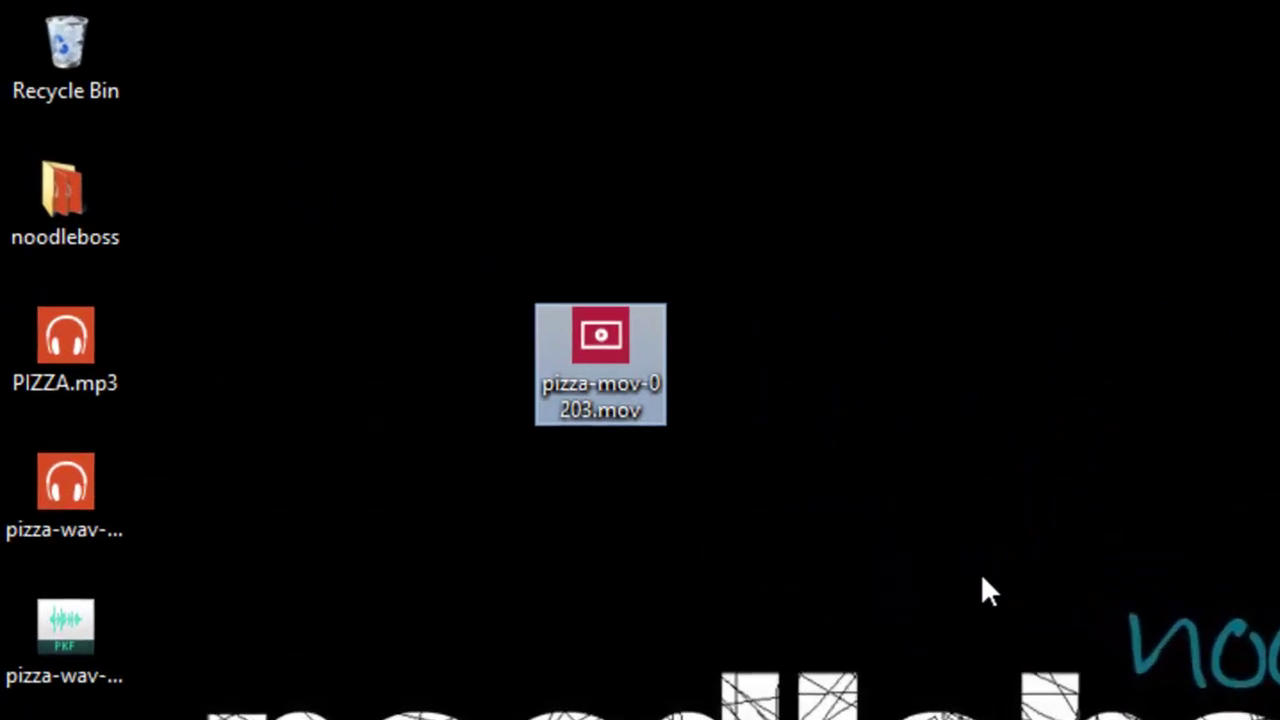
left_click(516, 303)
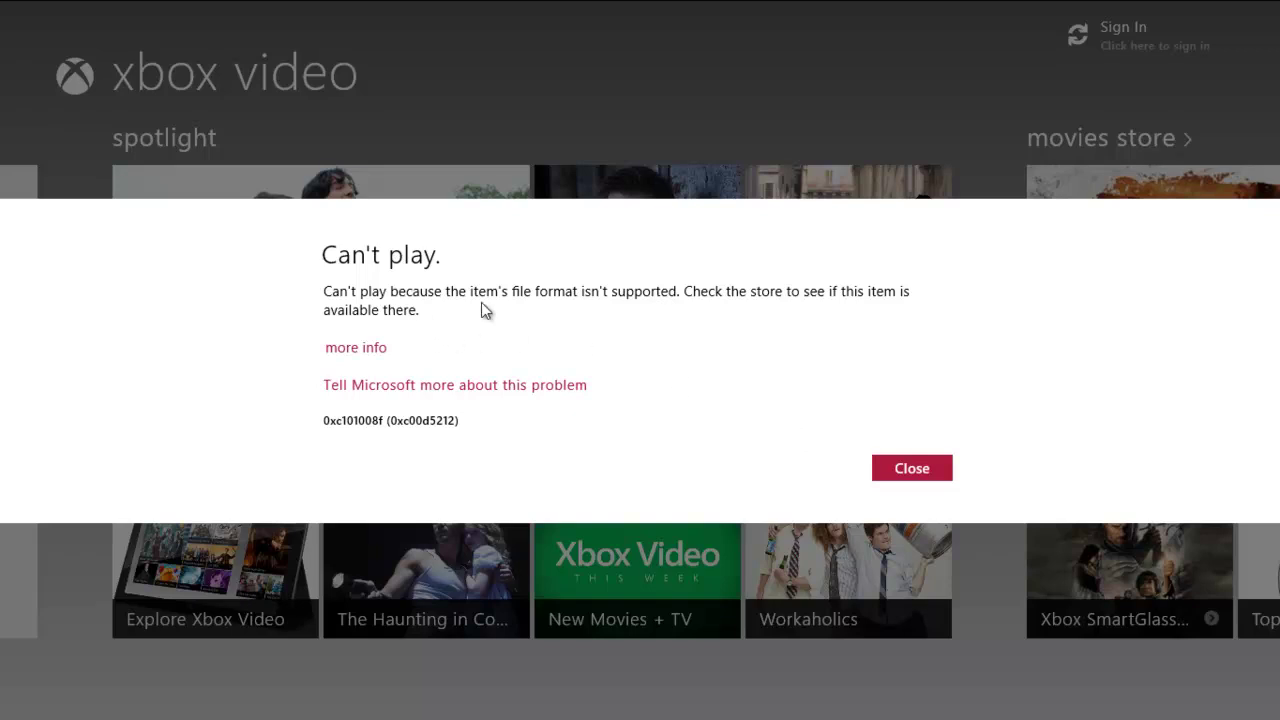
Dismiss Xbox Video's Can't play error and return to the desktop.
left_click(924, 478)
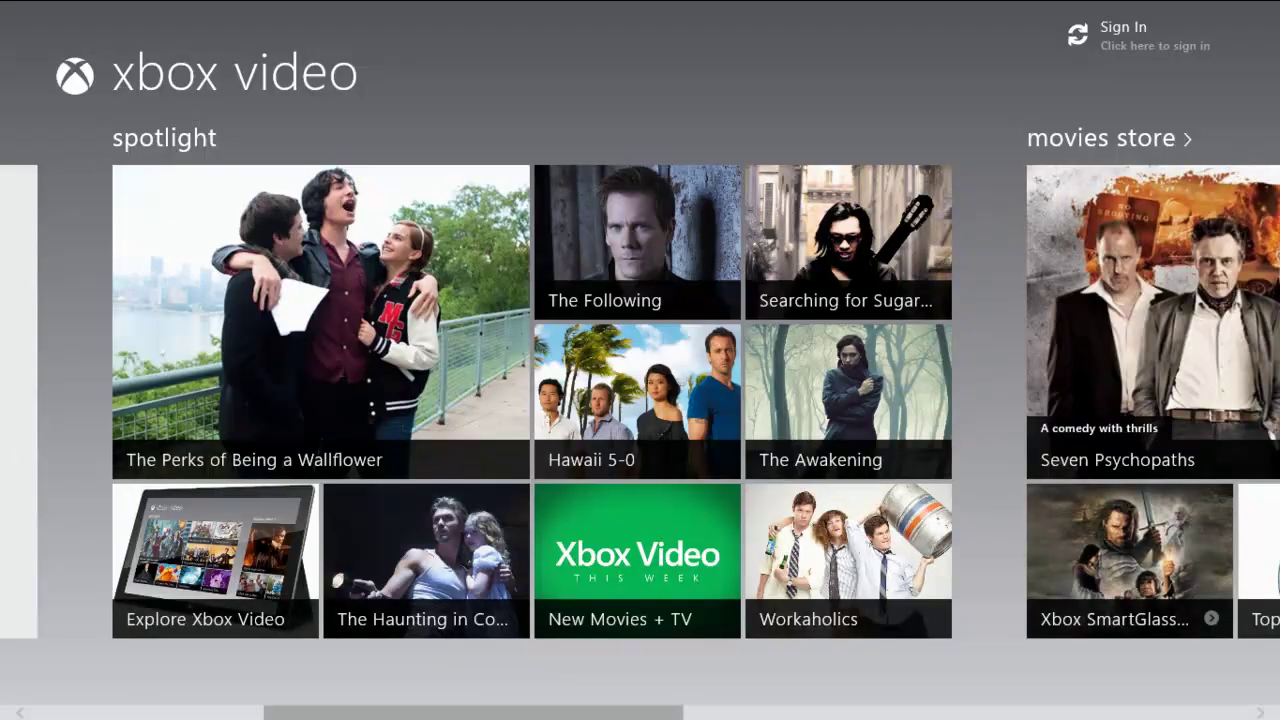
left_click(3, 10)
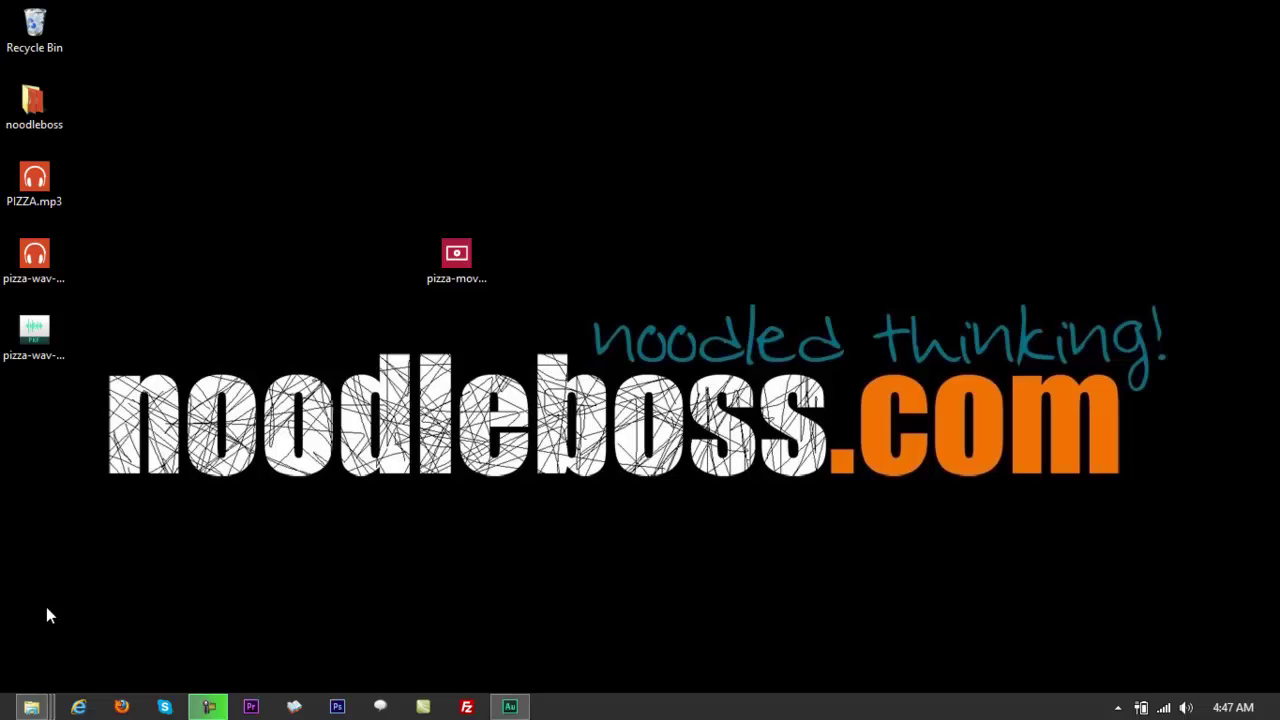
Launch VLC media player from the Start screen.
left_click(8, 710)
scroll(776, 471, "down", 10)
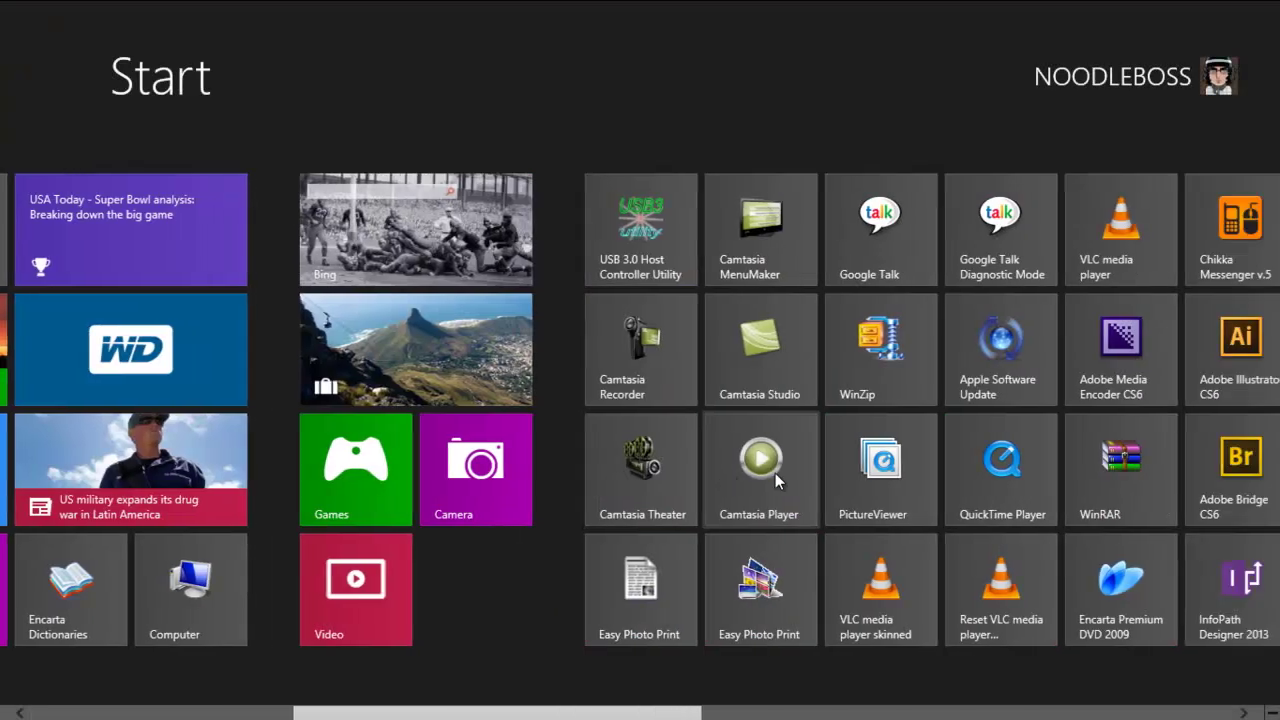
scroll(854, 431, "down", 5)
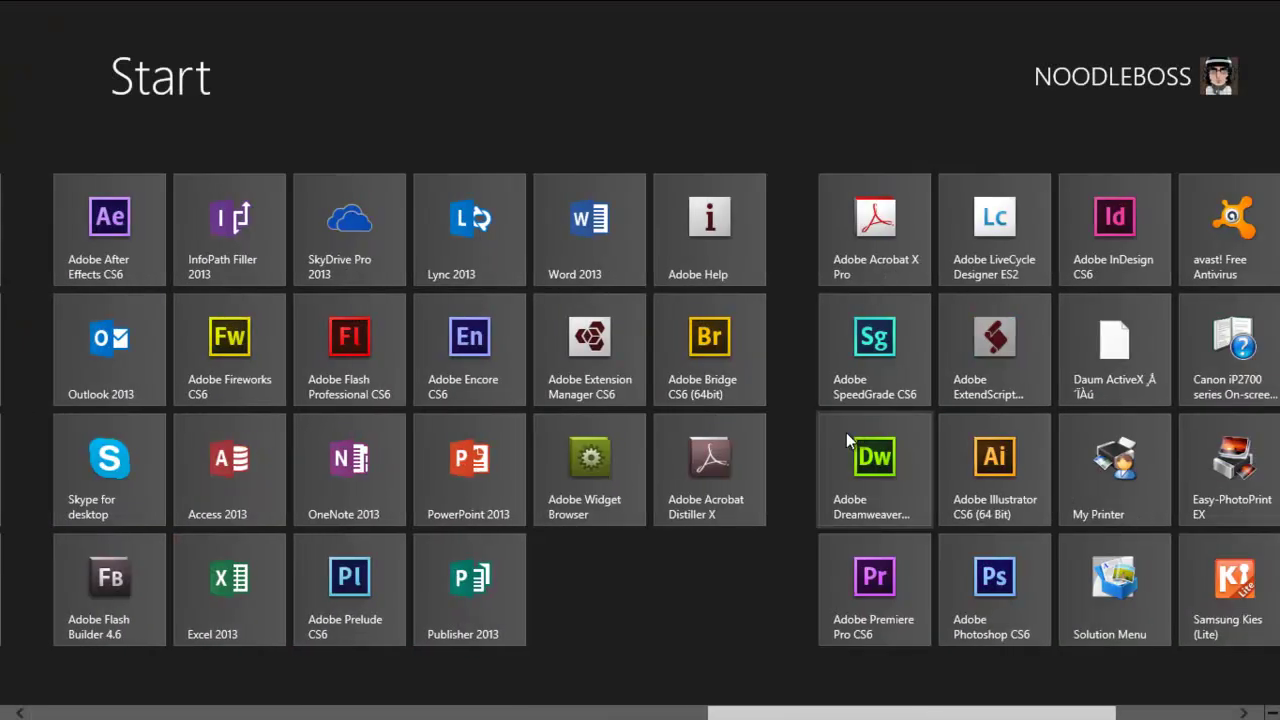
scroll(846, 432, "up", 6)
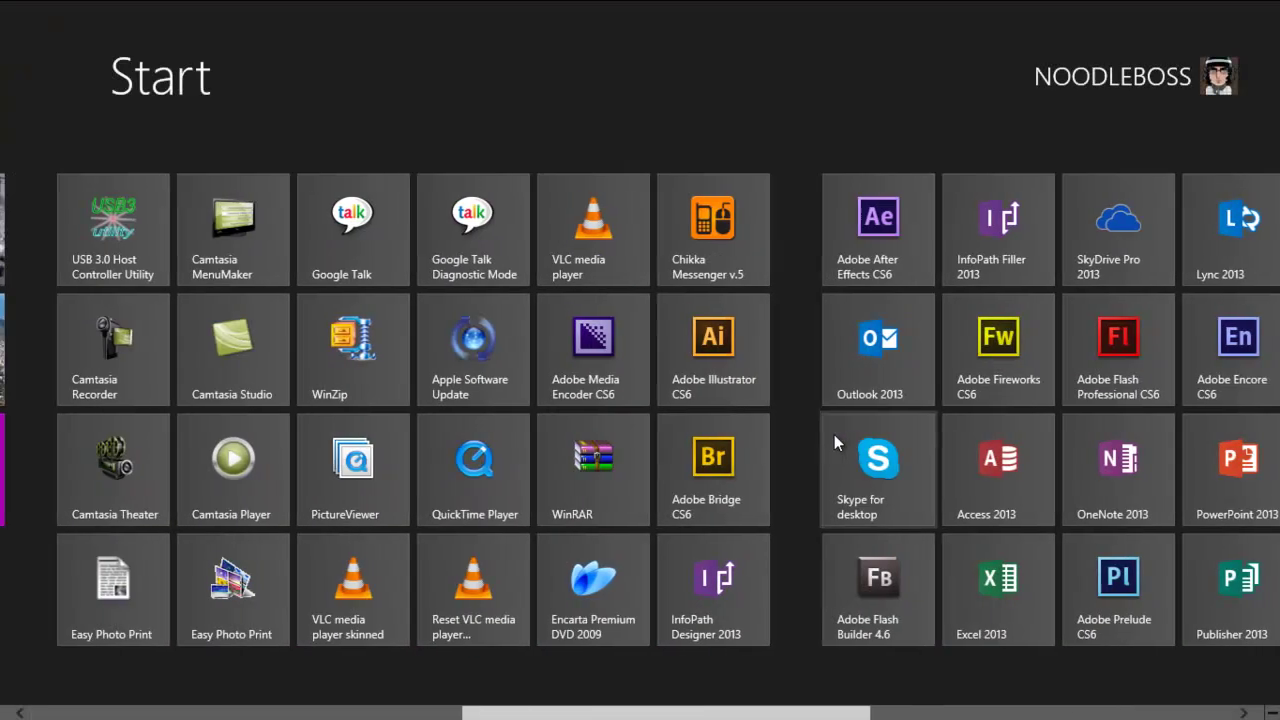
left_click(595, 250)
left_click_drag(766, 191, 694, 150)
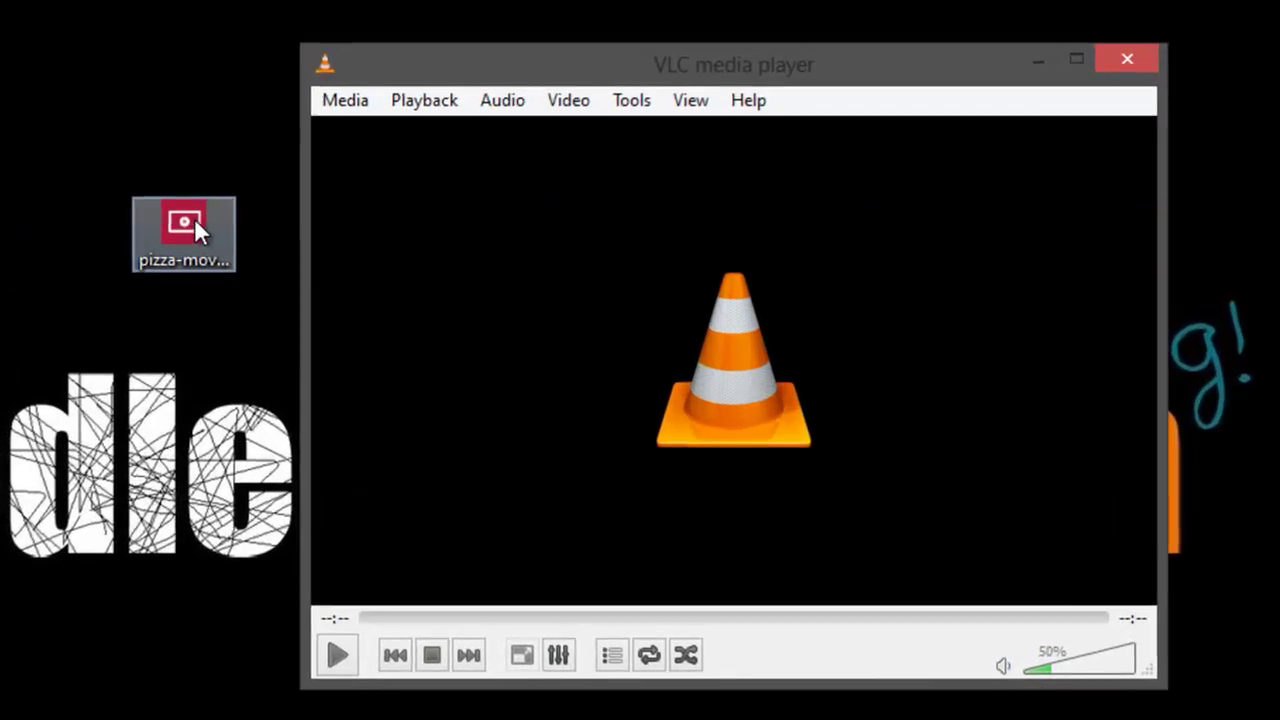
Drop pizza-mov-0203.mov into VLC, let it play through 00:18, then close VLC.
left_click(188, 250)
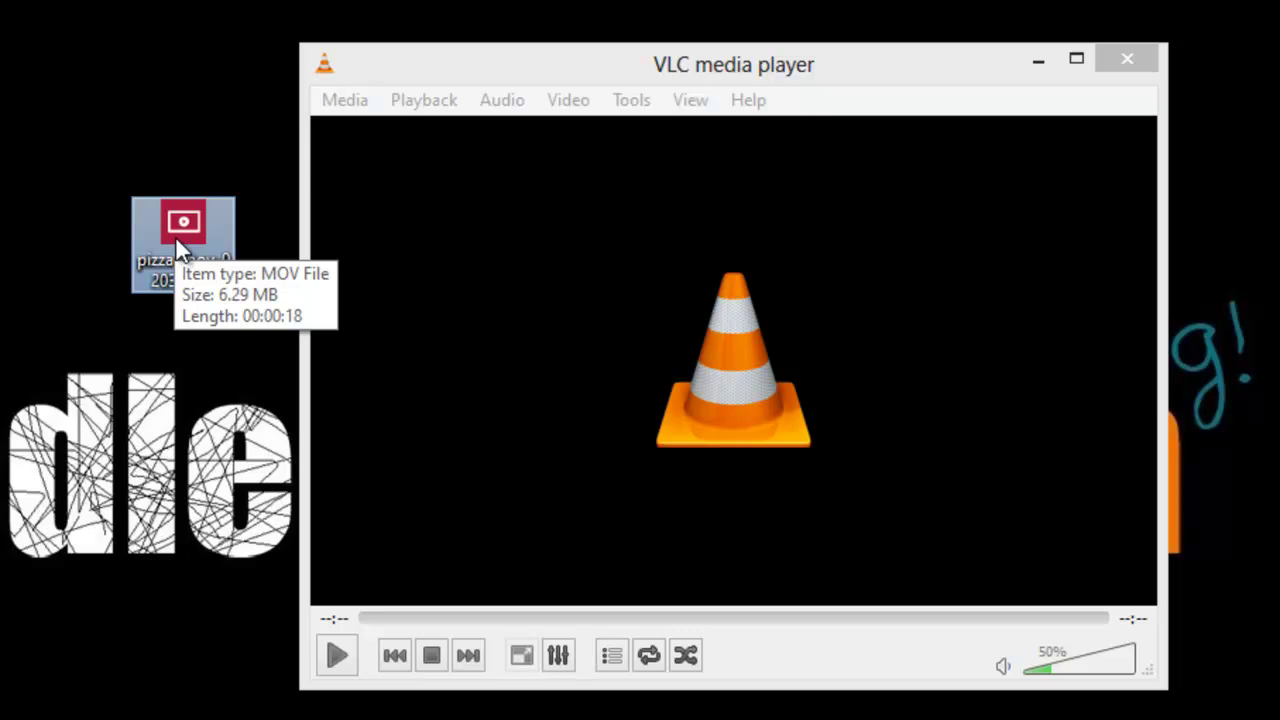
left_click_drag(175, 236, 606, 389)
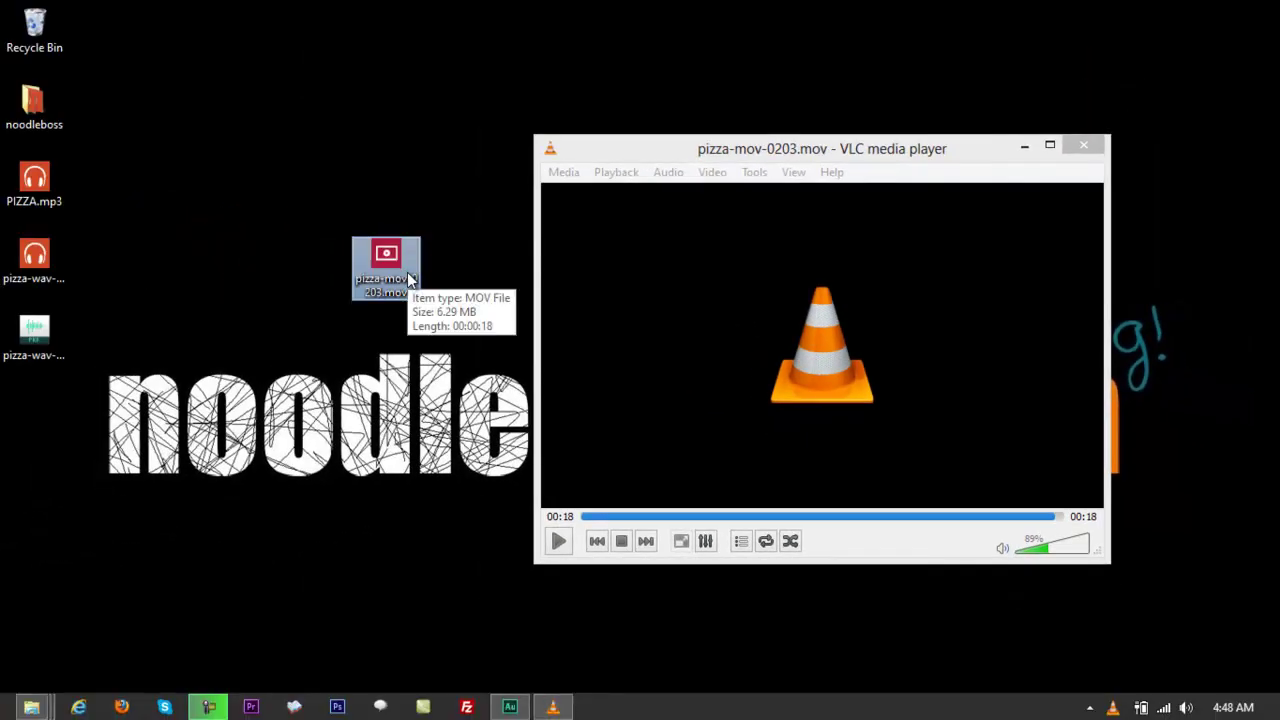
left_click_drag(886, 150, 790, 157)
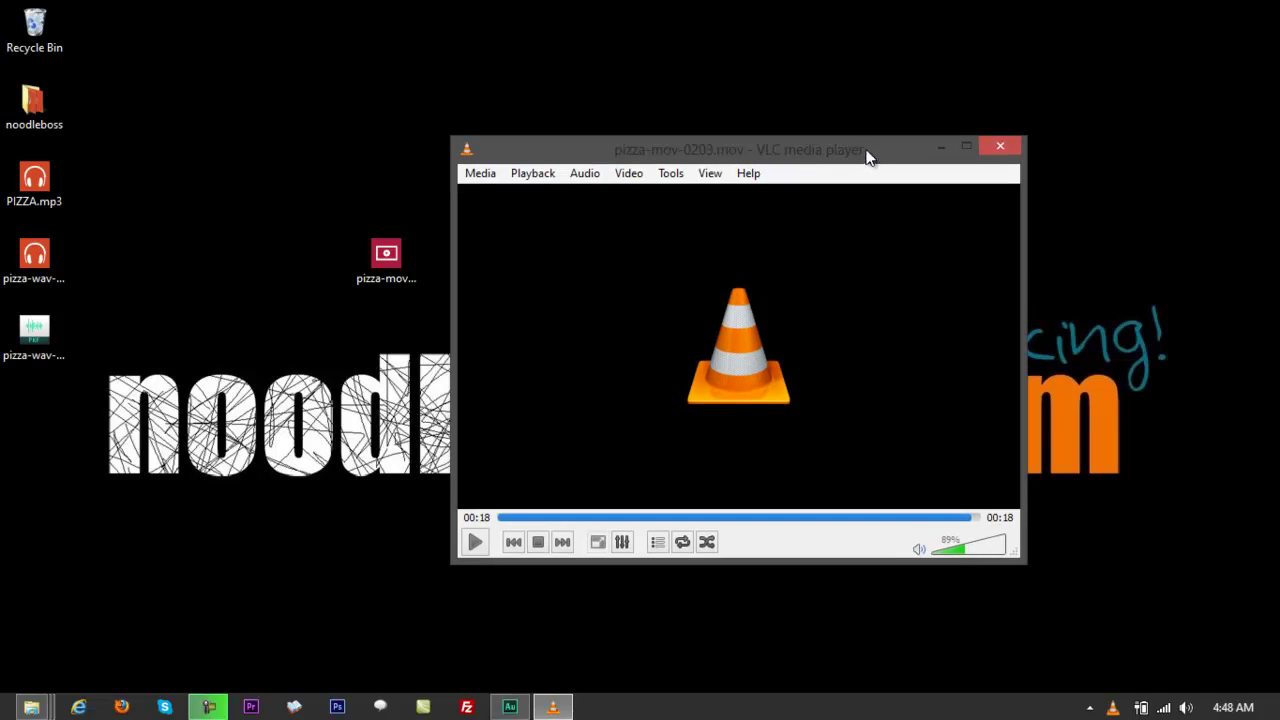
left_click_drag(868, 155, 810, 157)
left_click(944, 147)
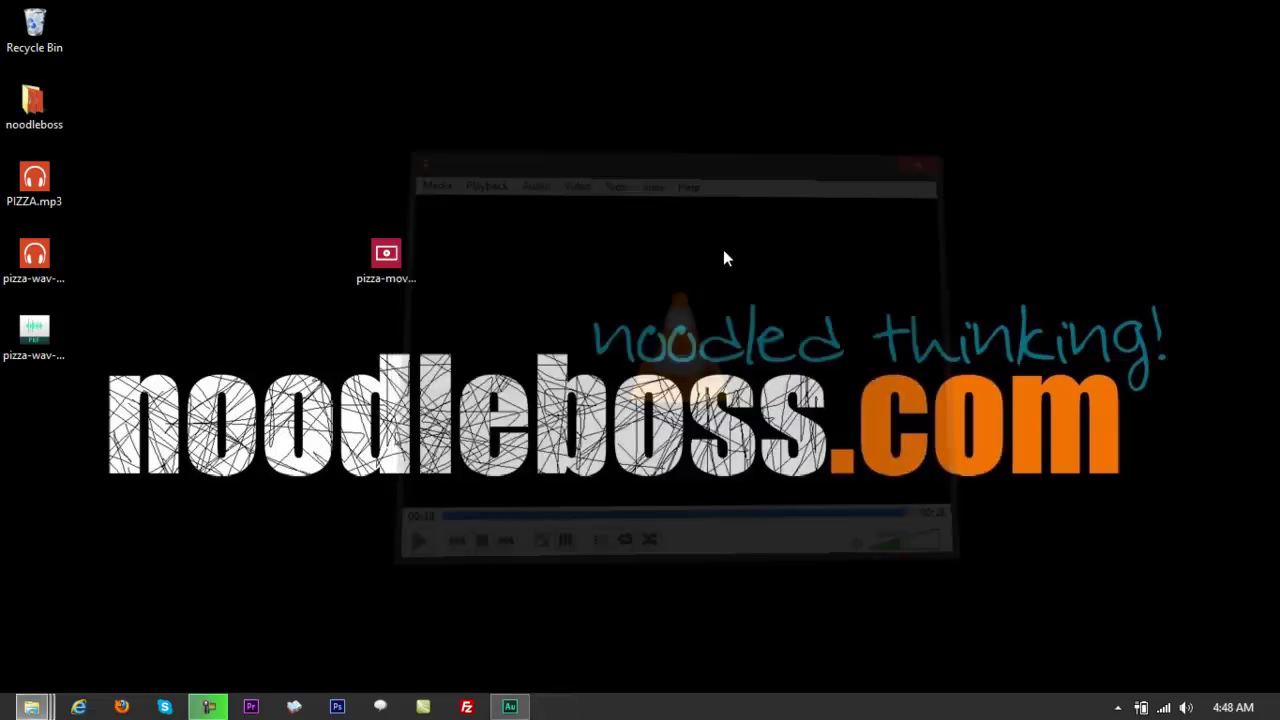